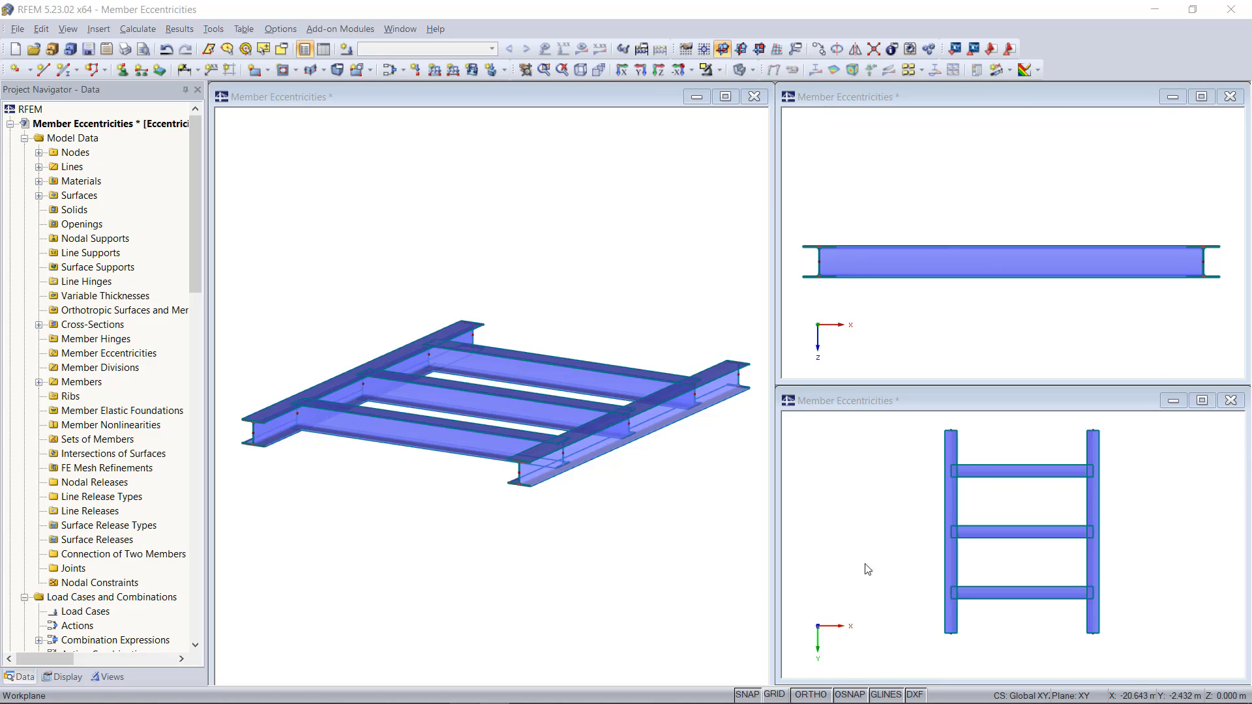
# - Start a new member eccentricity for the three HEA 300 cross beams, members 18-20
pyautogui.click(868, 324)
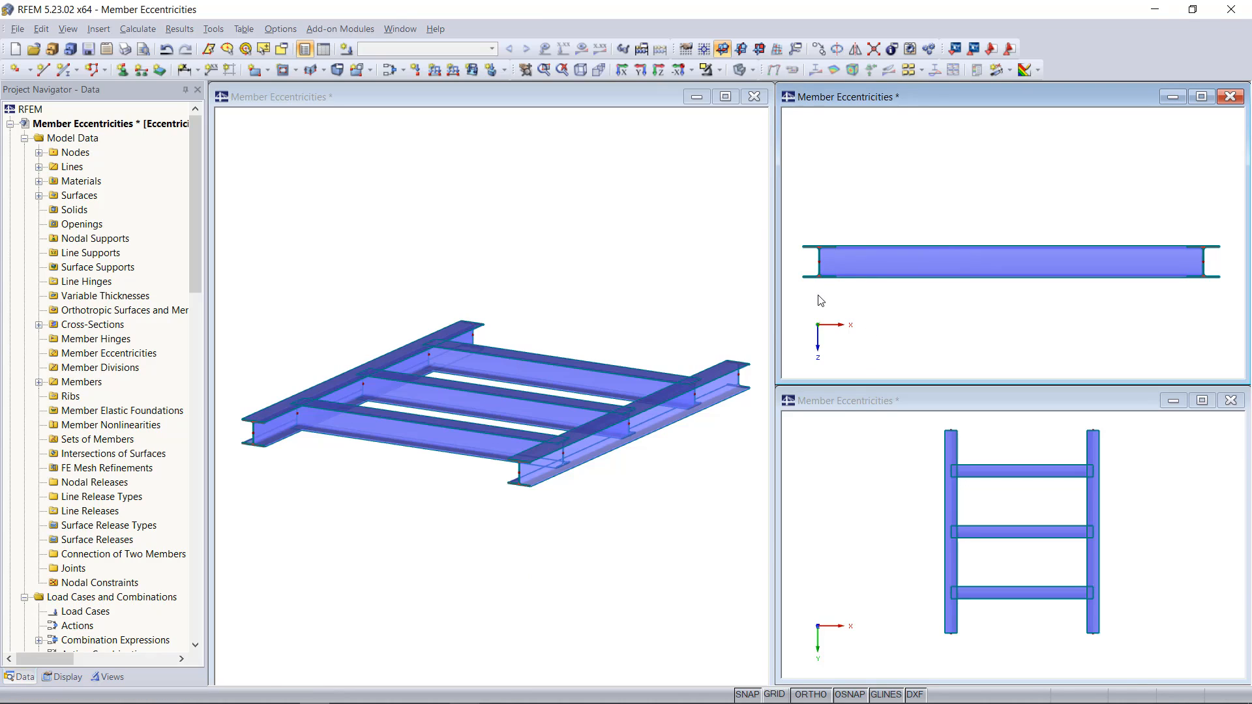
pyautogui.click(484, 568)
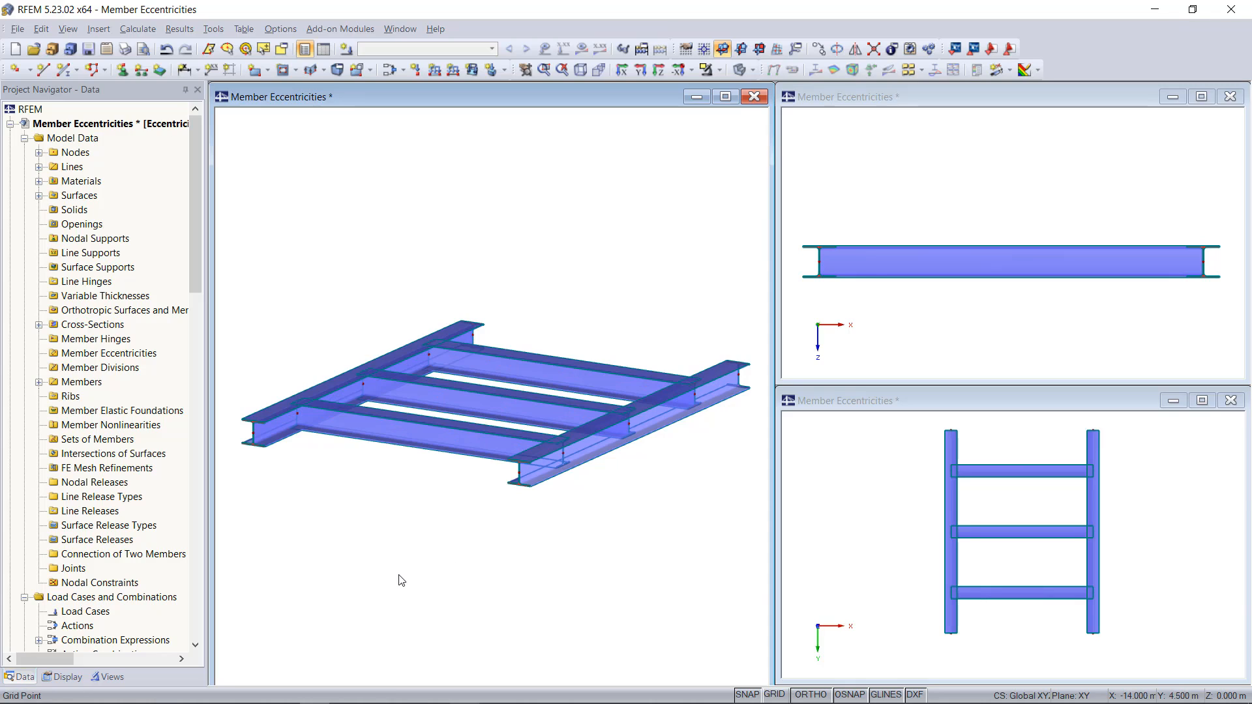
pyautogui.click(437, 440)
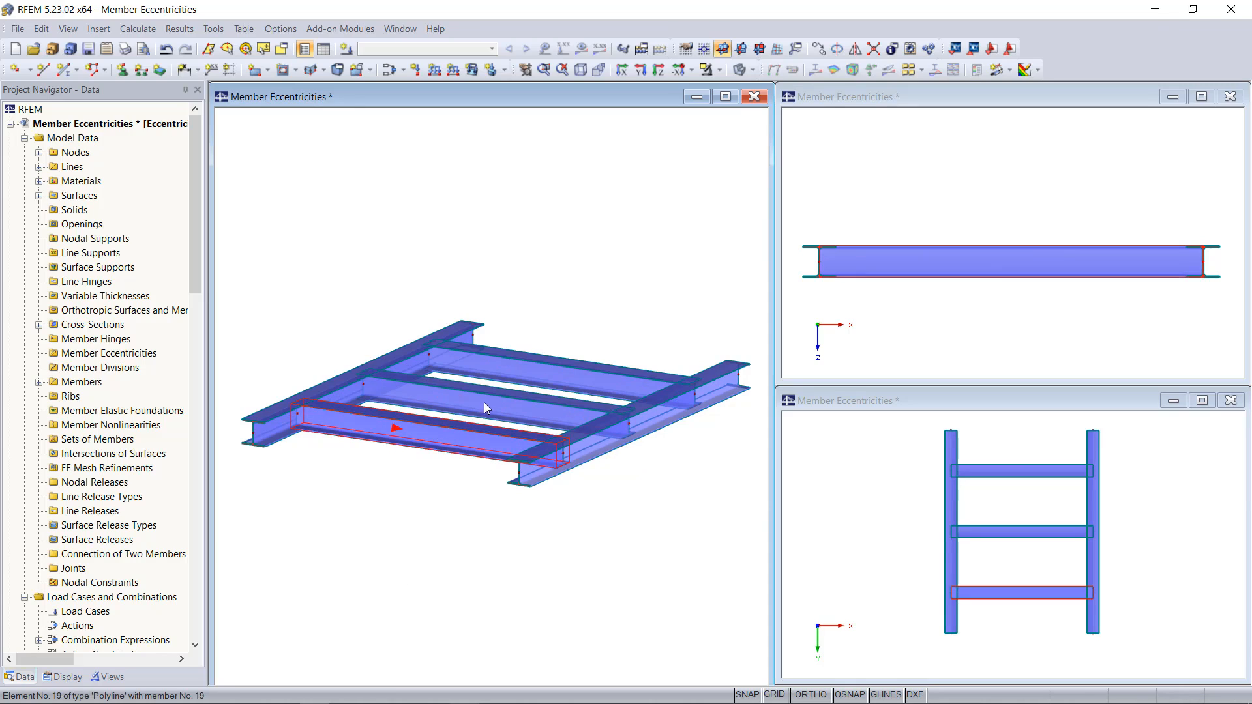
pyautogui.click(495, 397)
pyautogui.click(558, 368)
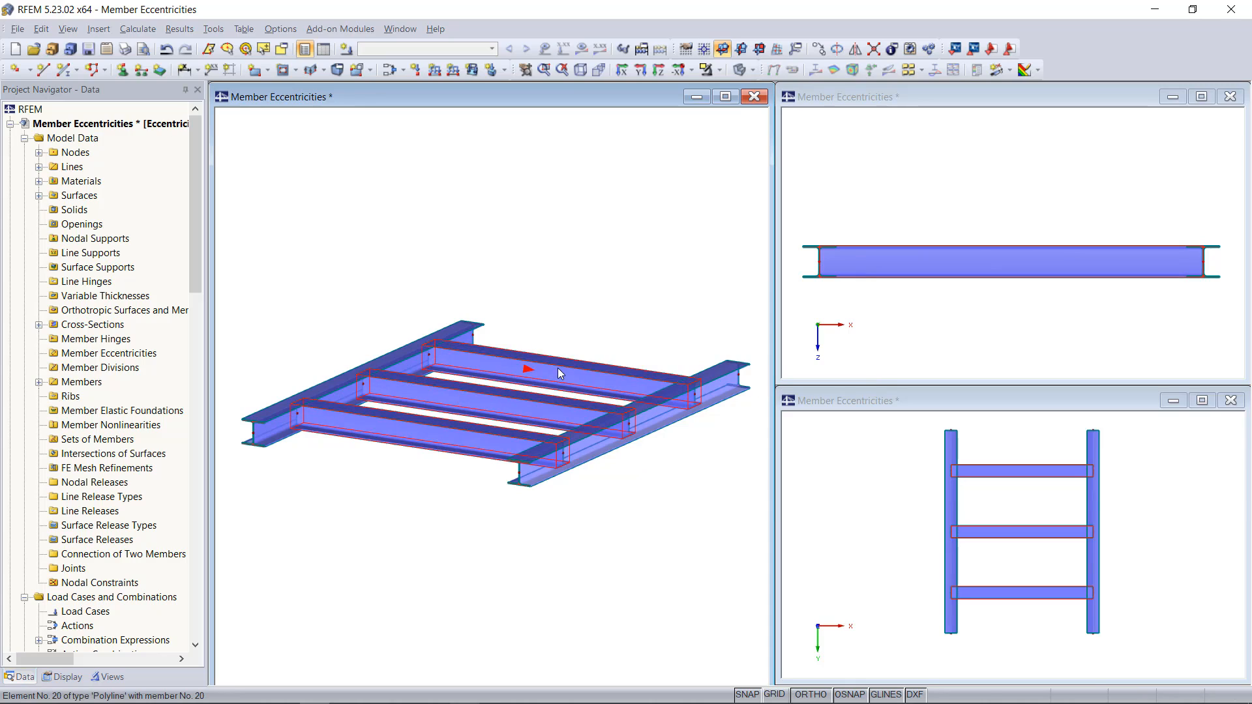
pyautogui.doubleClick(455, 438)
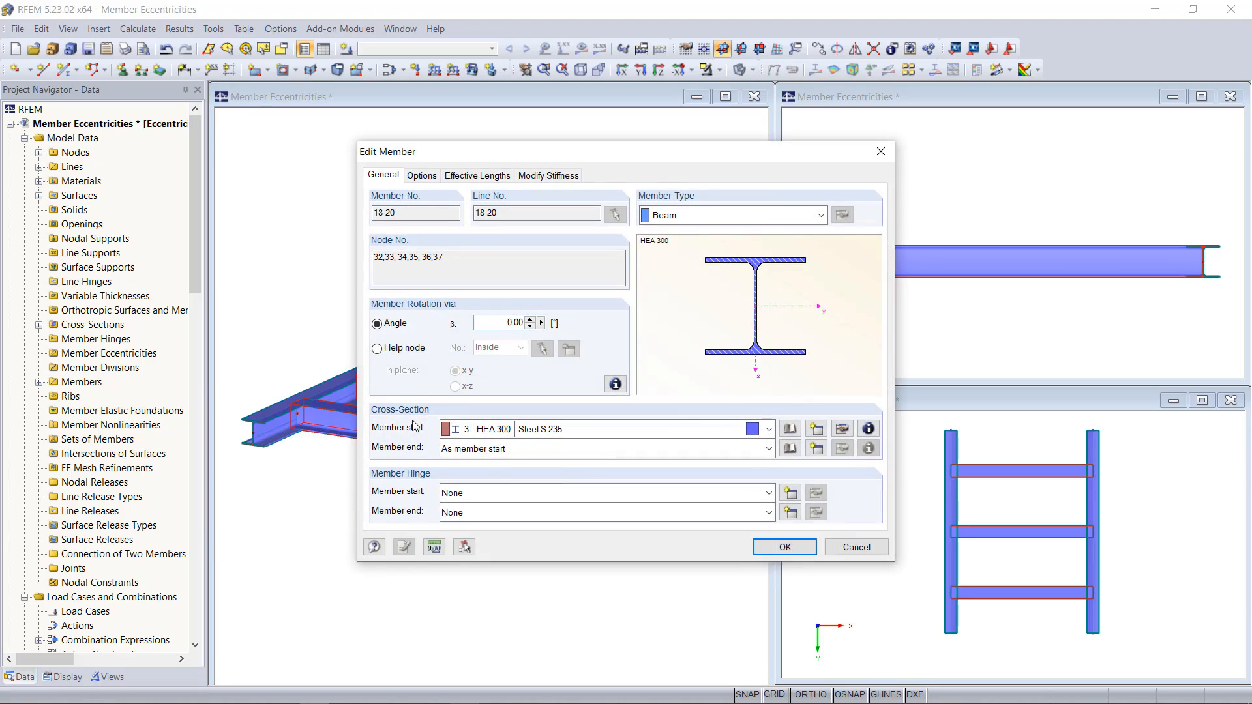
pyautogui.click(430, 179)
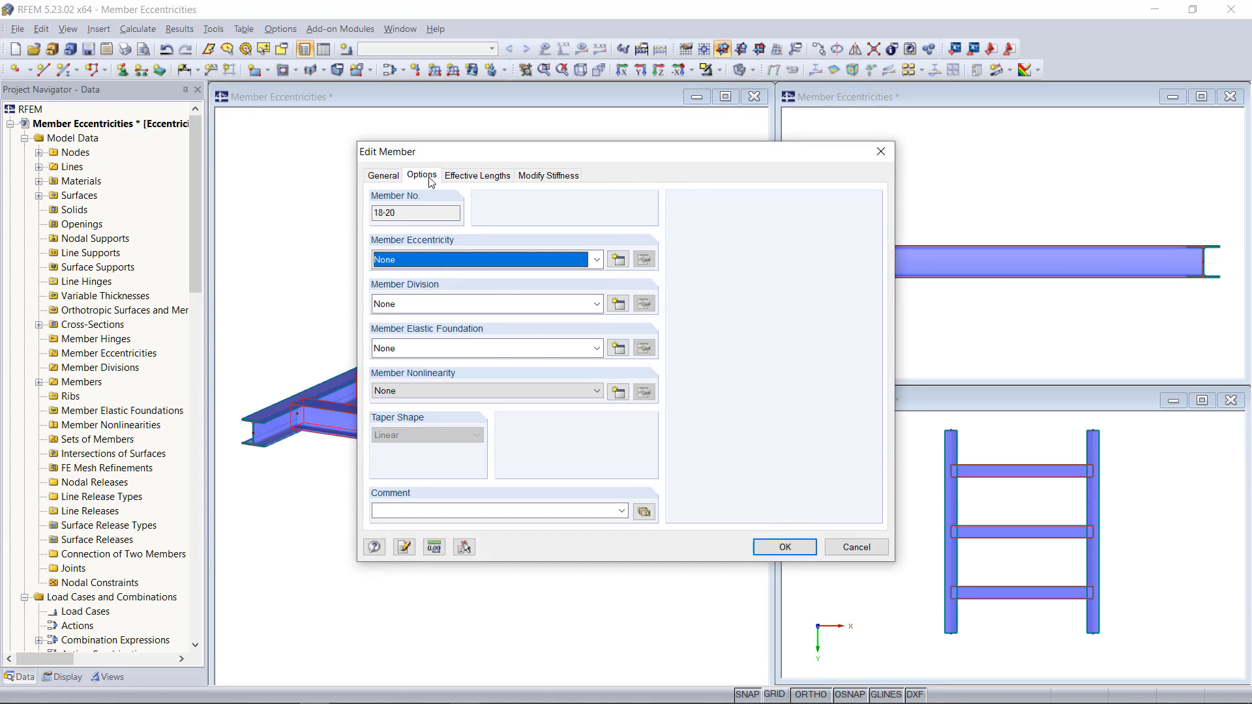
pyautogui.click(618, 260)
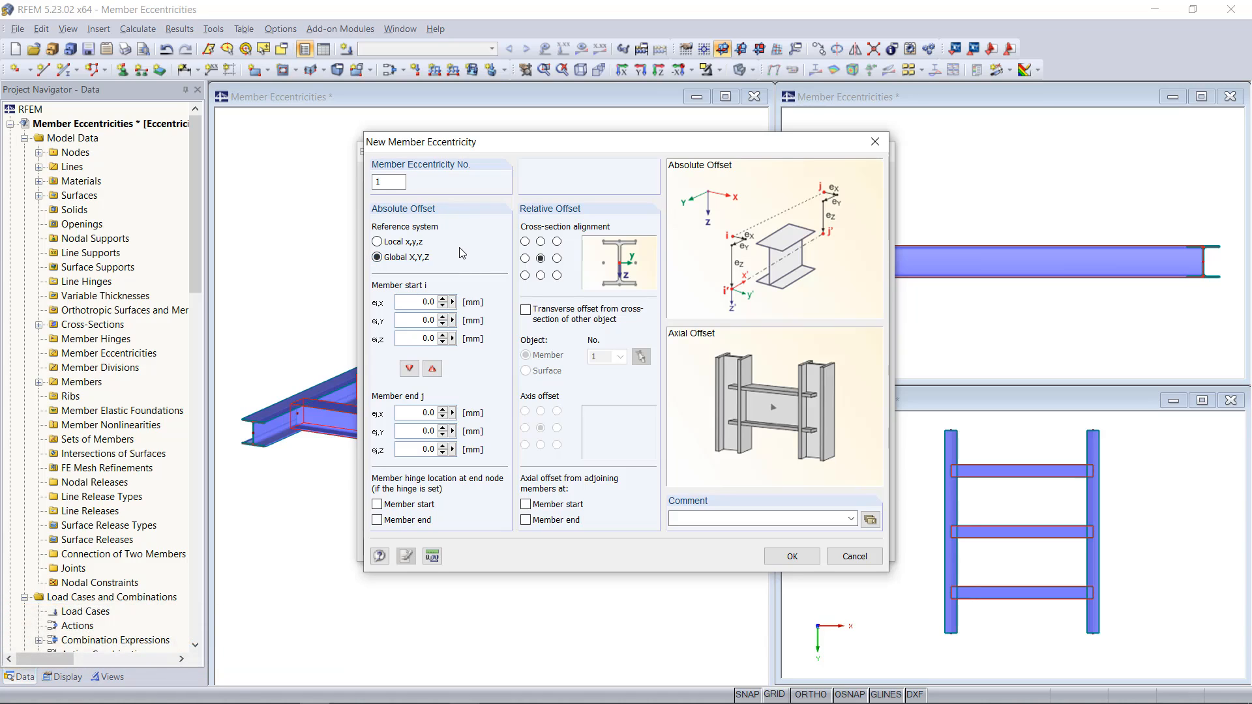
# - Define global Z offsets of -200 mm at member start and member end, and apply the eccentricity to the three cross beams
pyautogui.click(378, 258)
pyautogui.moveTo(404, 337); pyautogui.dragTo(471, 332)
pyautogui.press('BackSpace')
pyautogui.moveTo(416, 449); pyautogui.dragTo(437, 449)
pyautogui.write('-2')
pyautogui.click(783, 556)
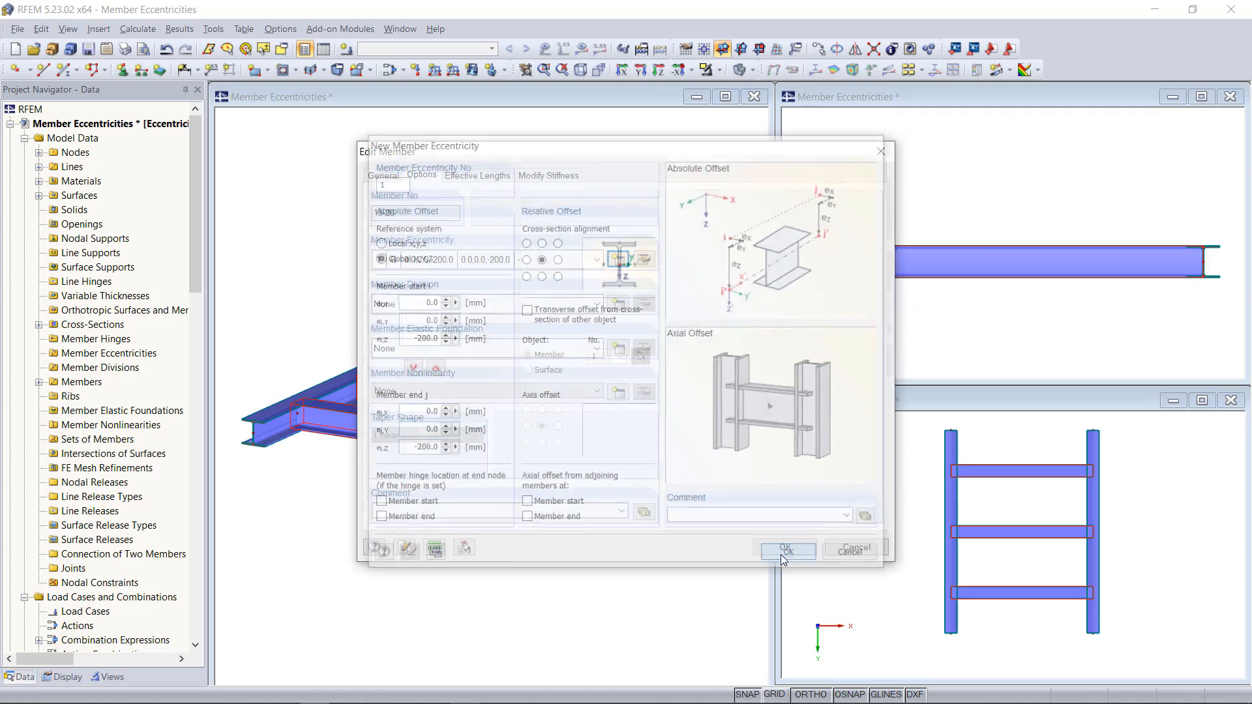
pyautogui.moveTo(688, 157); pyautogui.dragTo(541, 138)
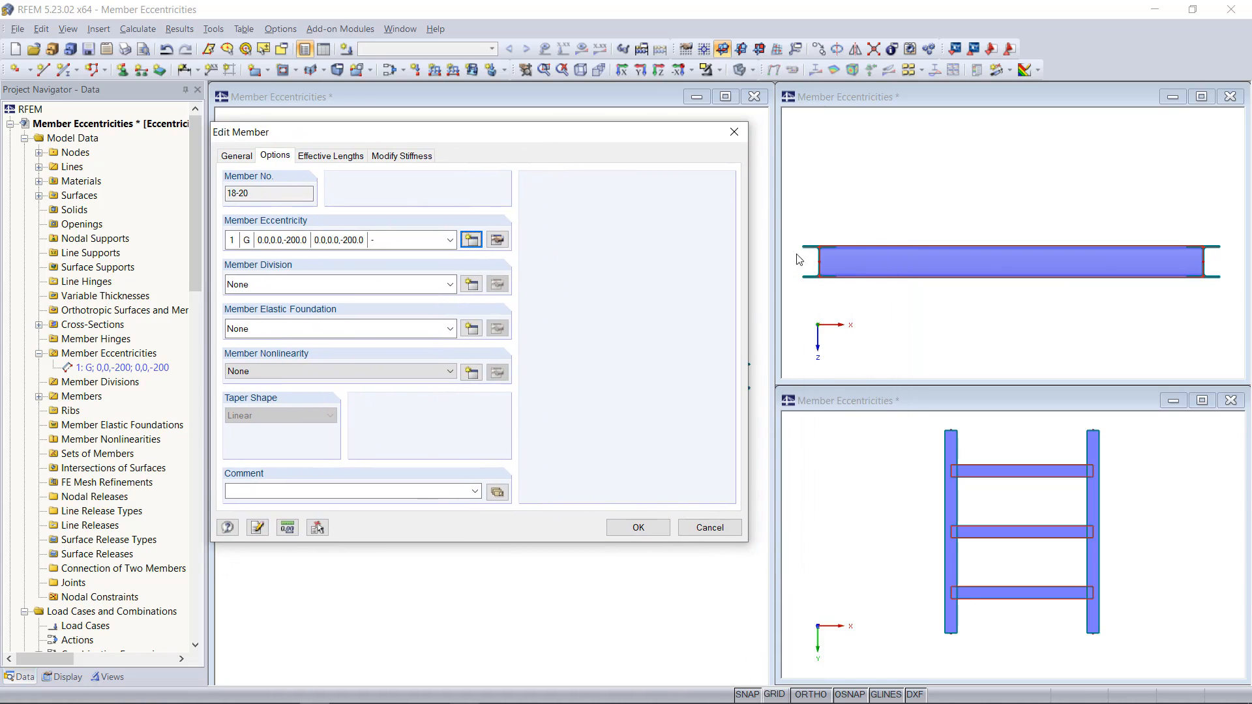
pyautogui.click(638, 533)
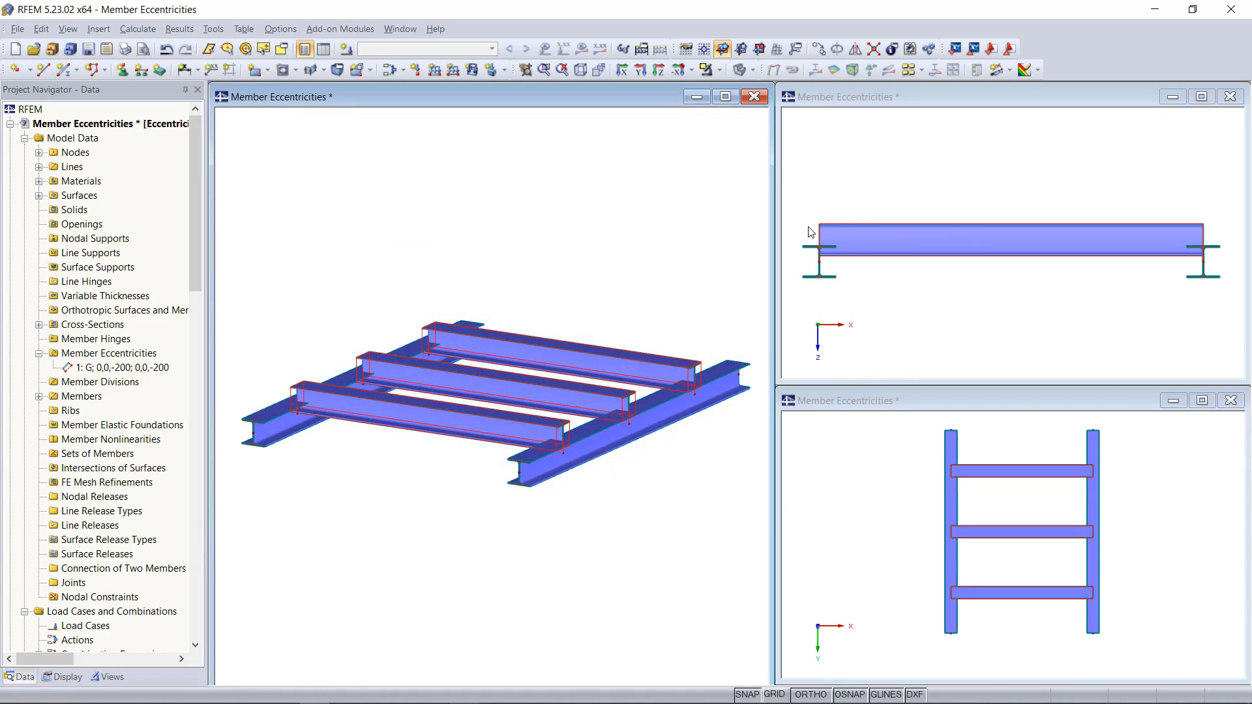
# - Clear the selection and show the 3D model as a wireframe to examine the offset beam axes
pyautogui.click(692, 294)
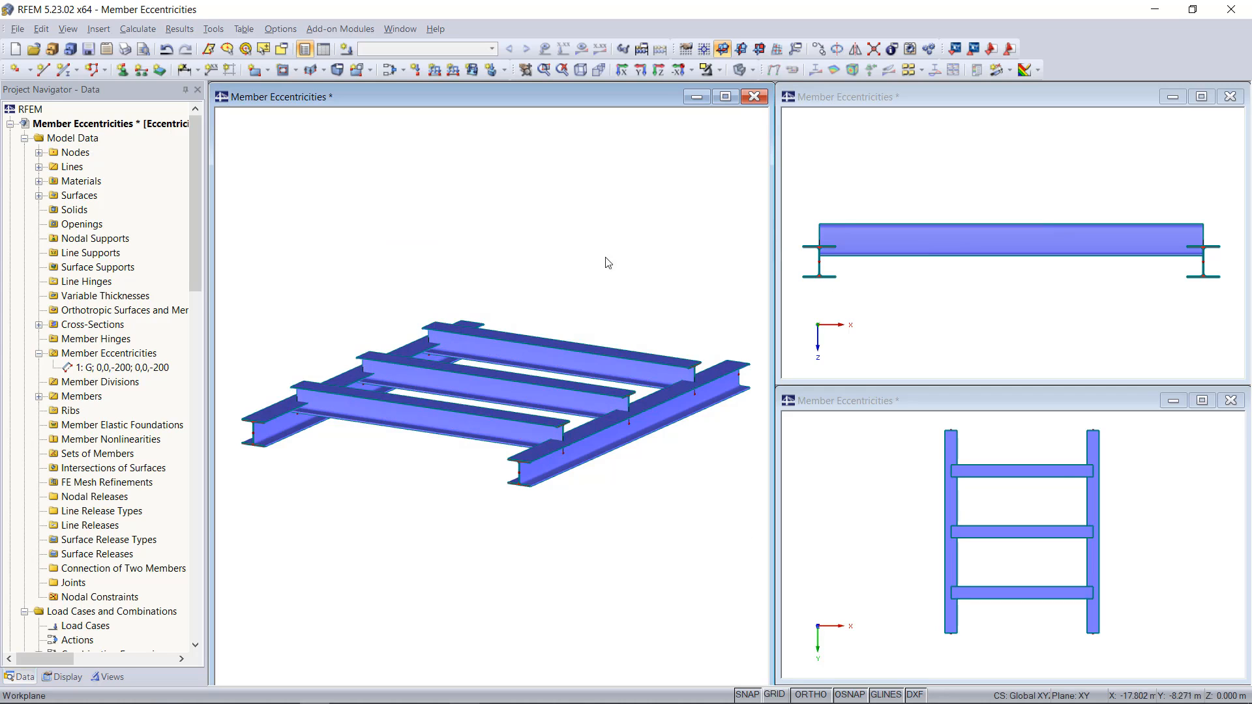
pyautogui.click(740, 70)
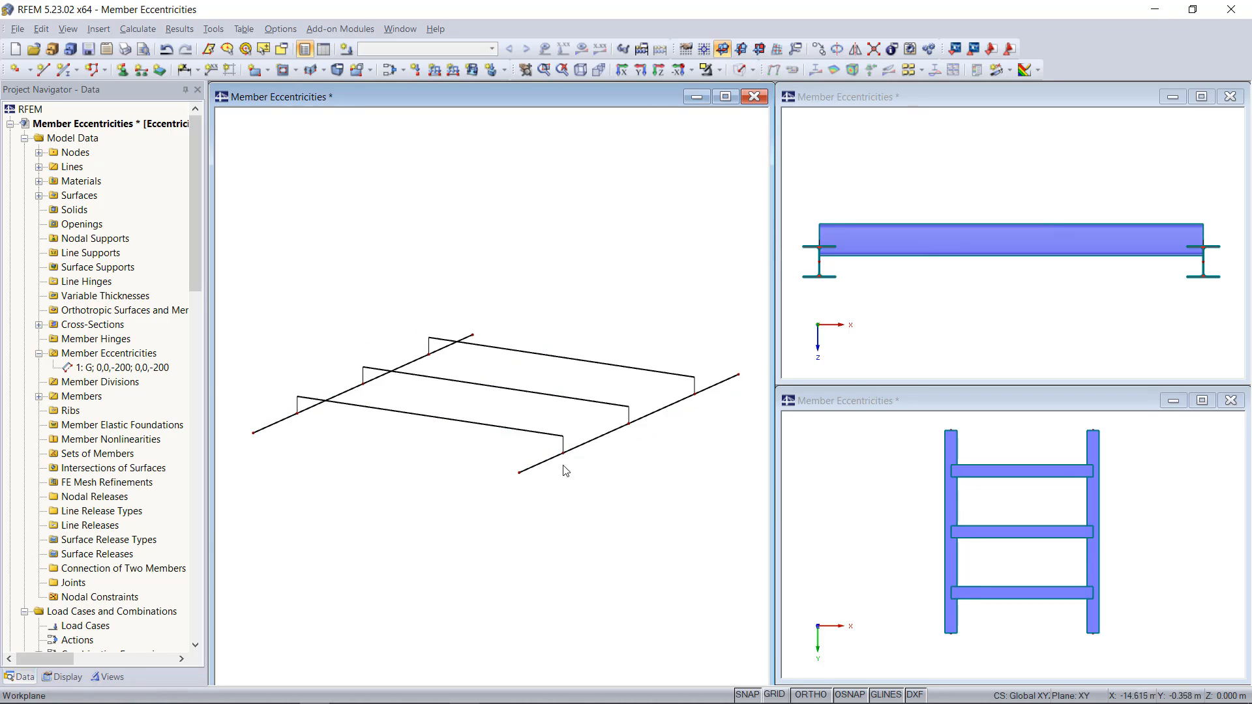
pyautogui.scroll(3, 562, 445)
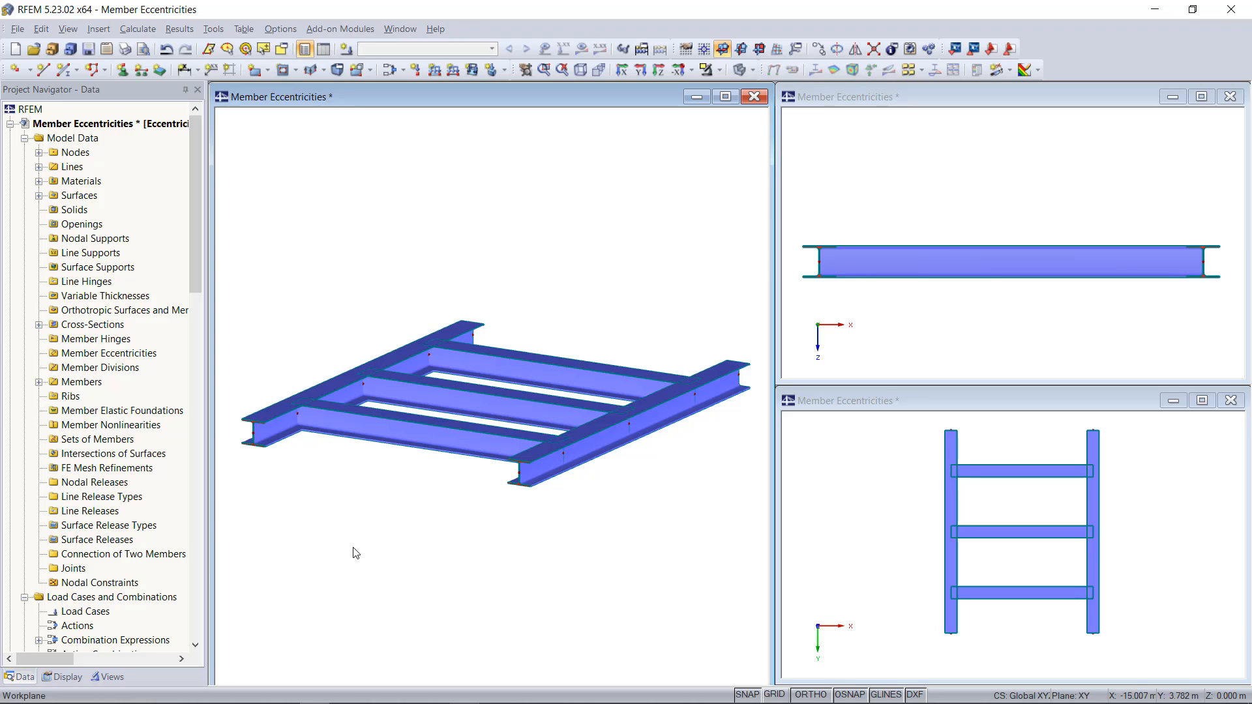
# - Create a member eccentricity with top-centre cross-section alignment and a transverse offset from member 16 at its bottom-centre axis point
pyautogui.rightClick(115, 355)
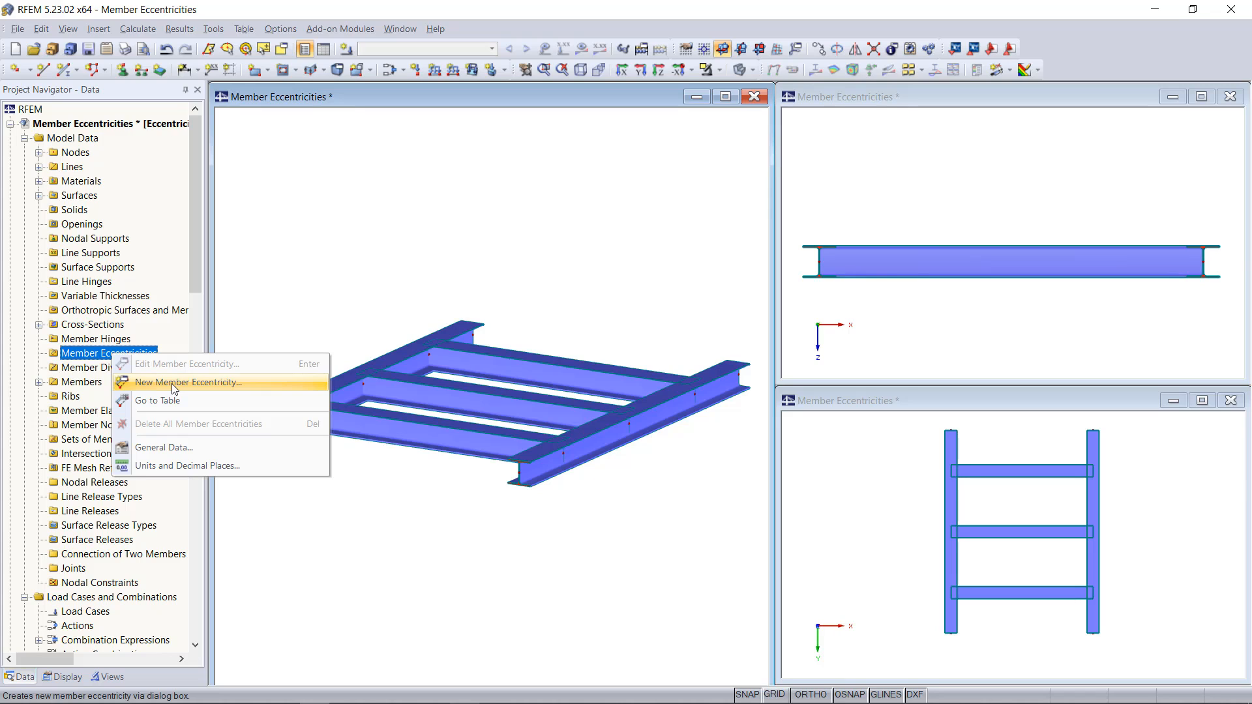
pyautogui.click(174, 384)
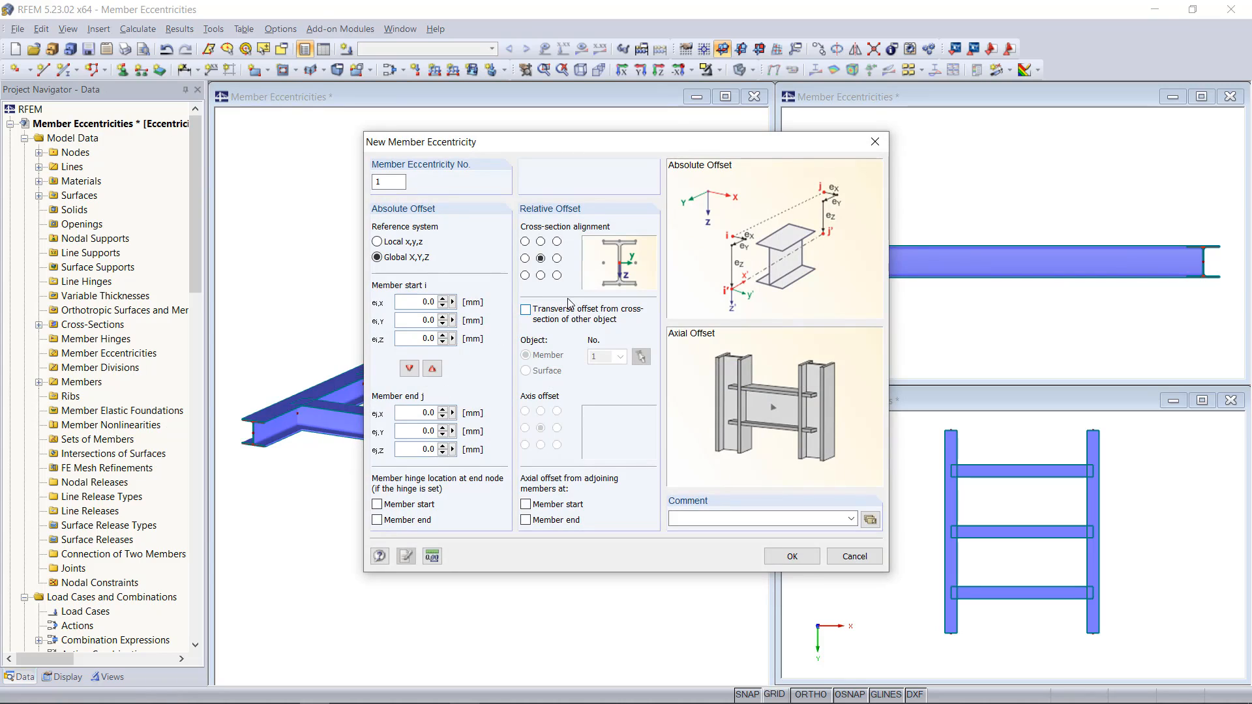
pyautogui.click(542, 242)
pyautogui.click(526, 311)
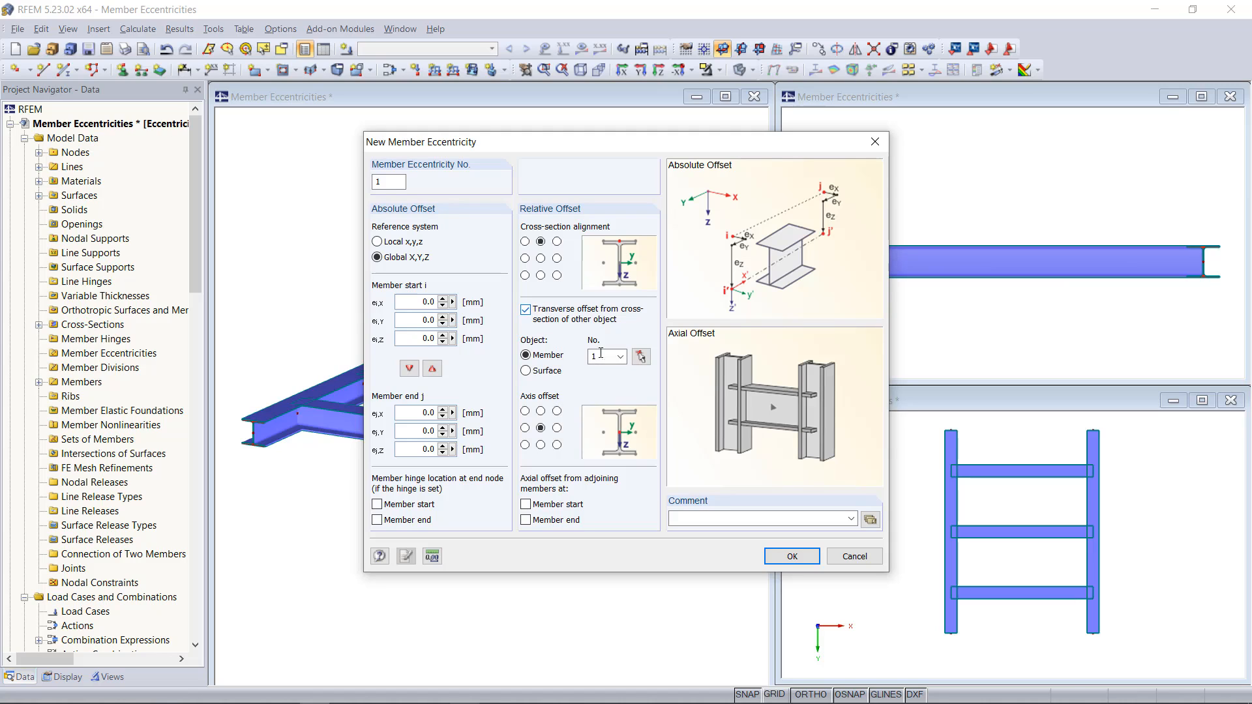
pyautogui.click(641, 357)
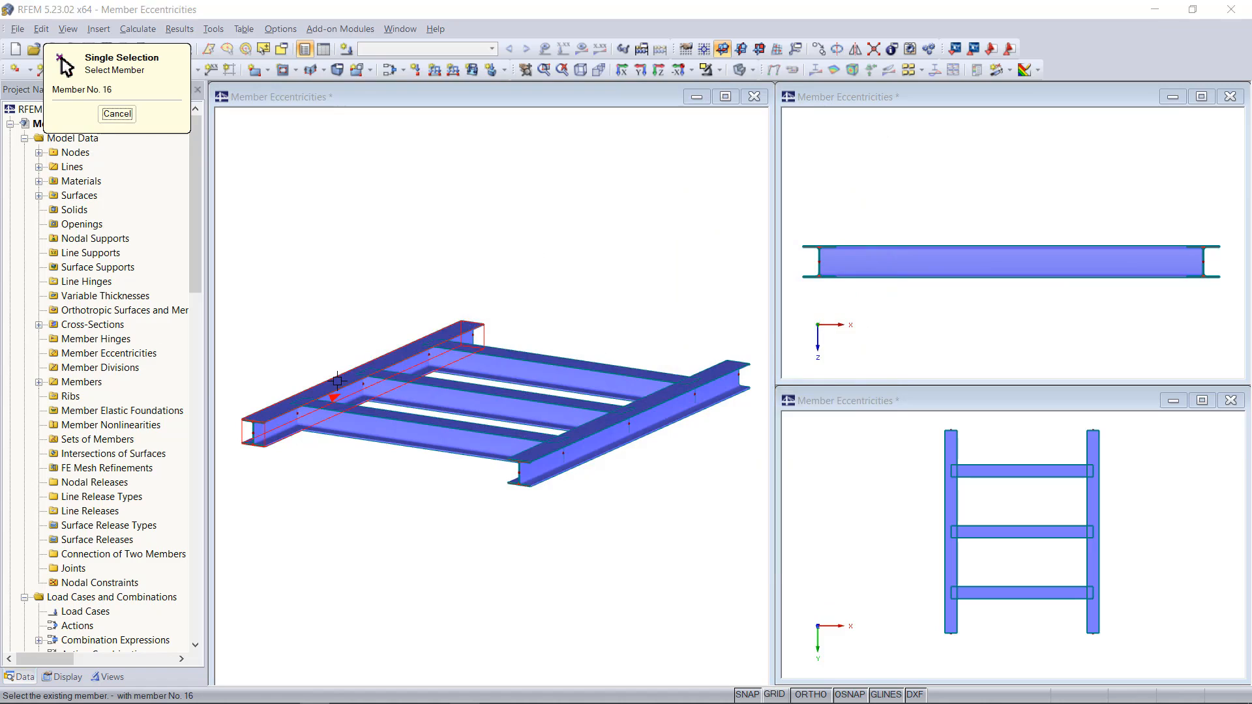
pyautogui.click(337, 382)
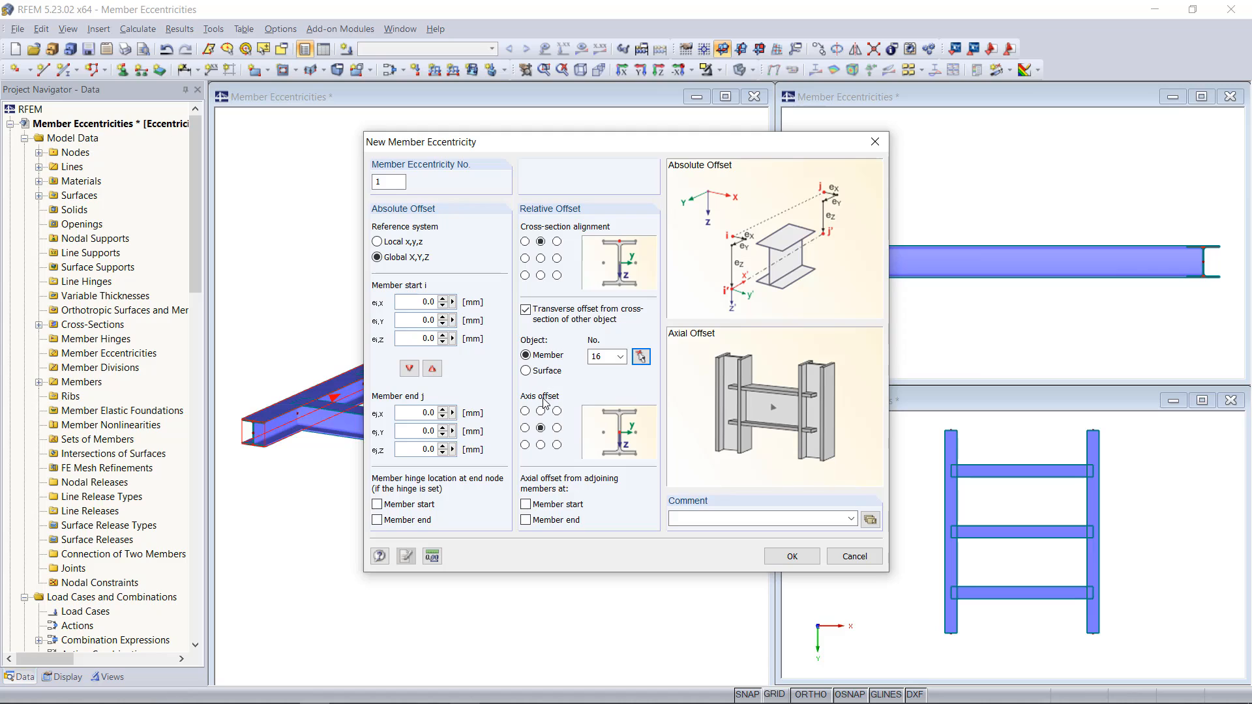
pyautogui.click(541, 446)
pyautogui.click(792, 556)
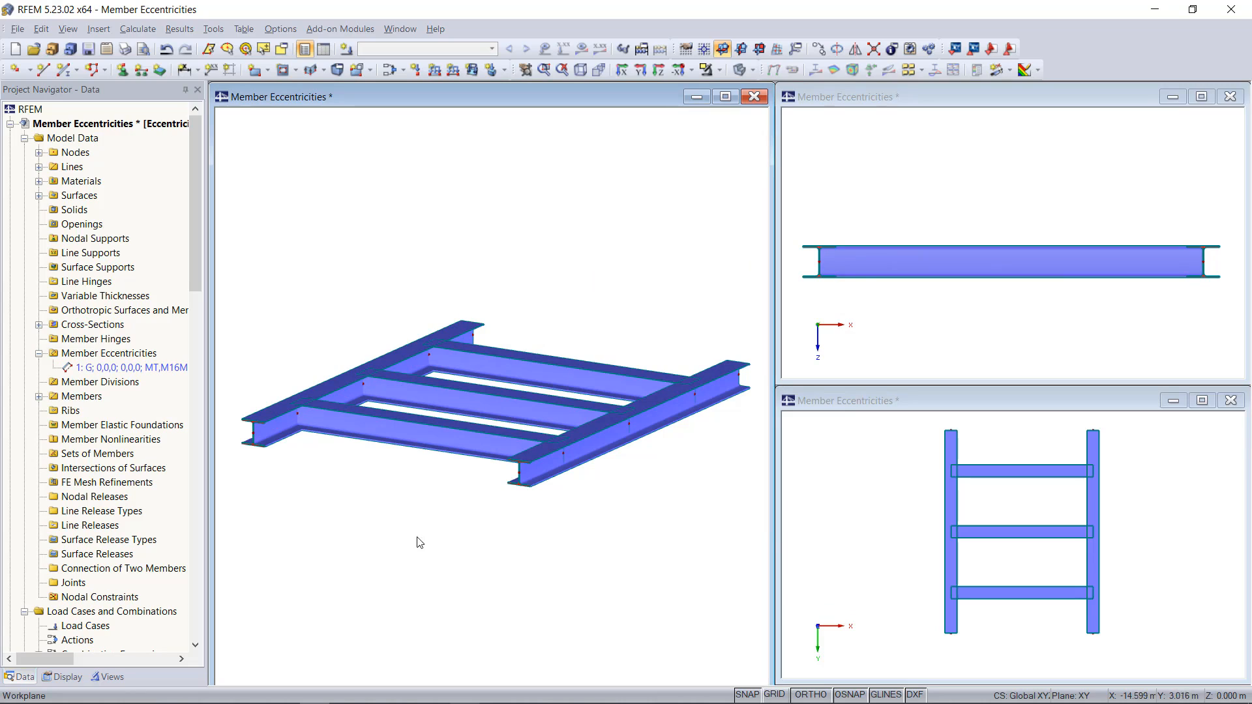
# - Assign the relative-offset eccentricity graphically to the full length of cross beams 18-20
pyautogui.rightClick(111, 368)
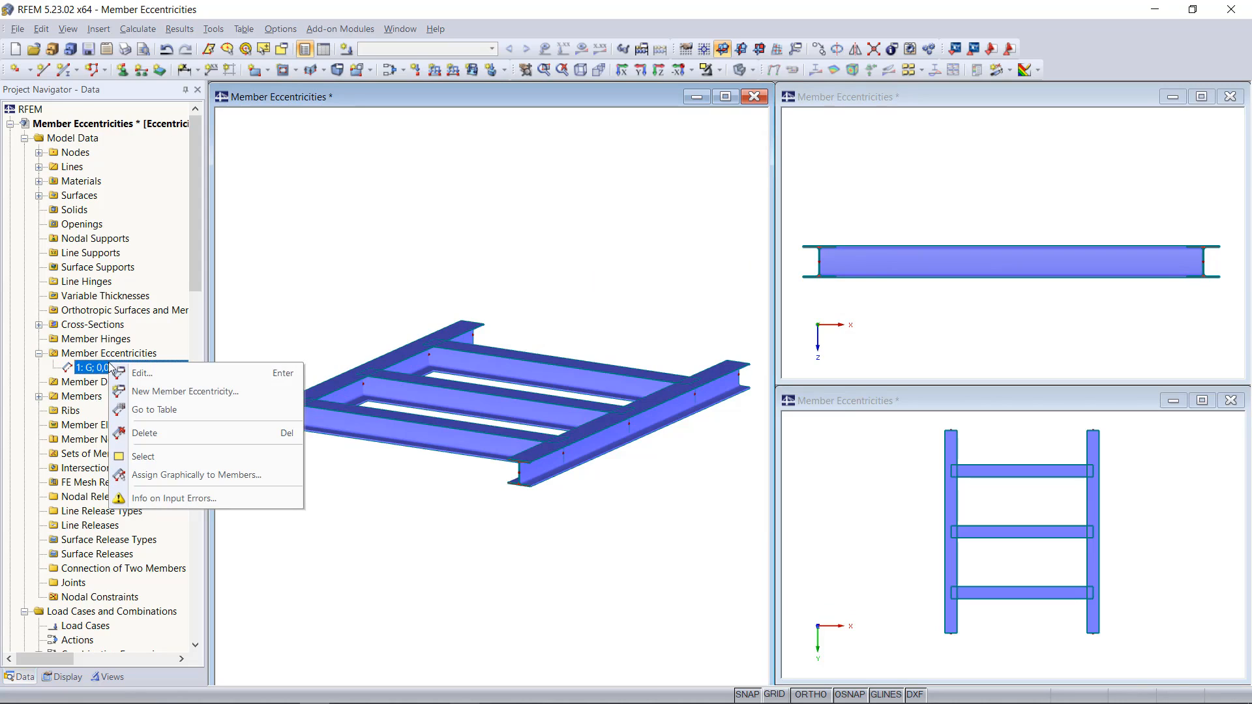
pyautogui.click(196, 475)
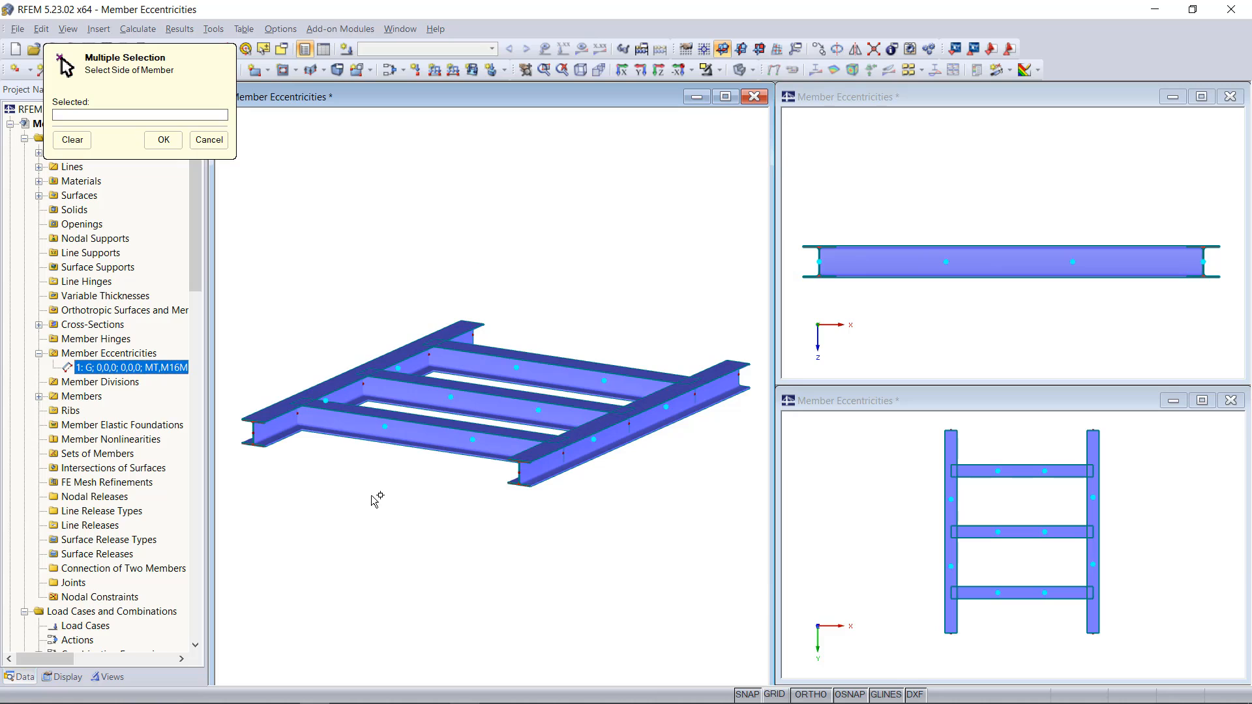
pyautogui.click(368, 425)
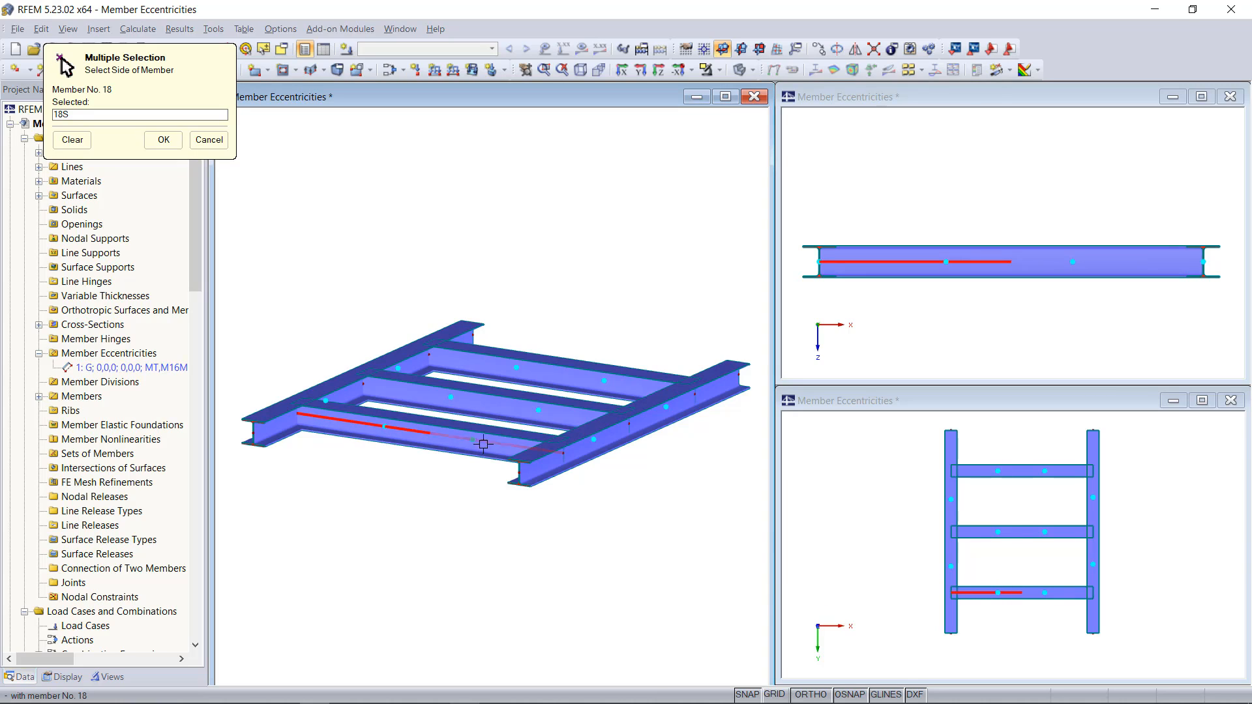
pyautogui.click(530, 409)
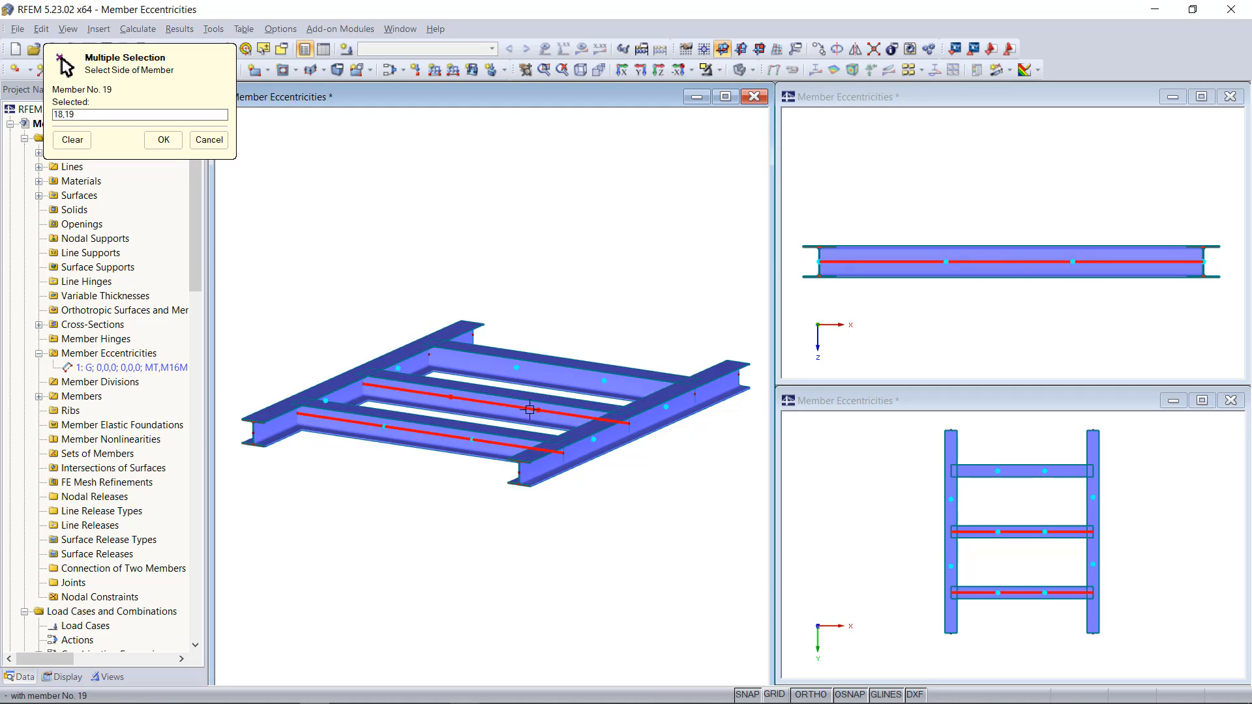
pyautogui.click(543, 371)
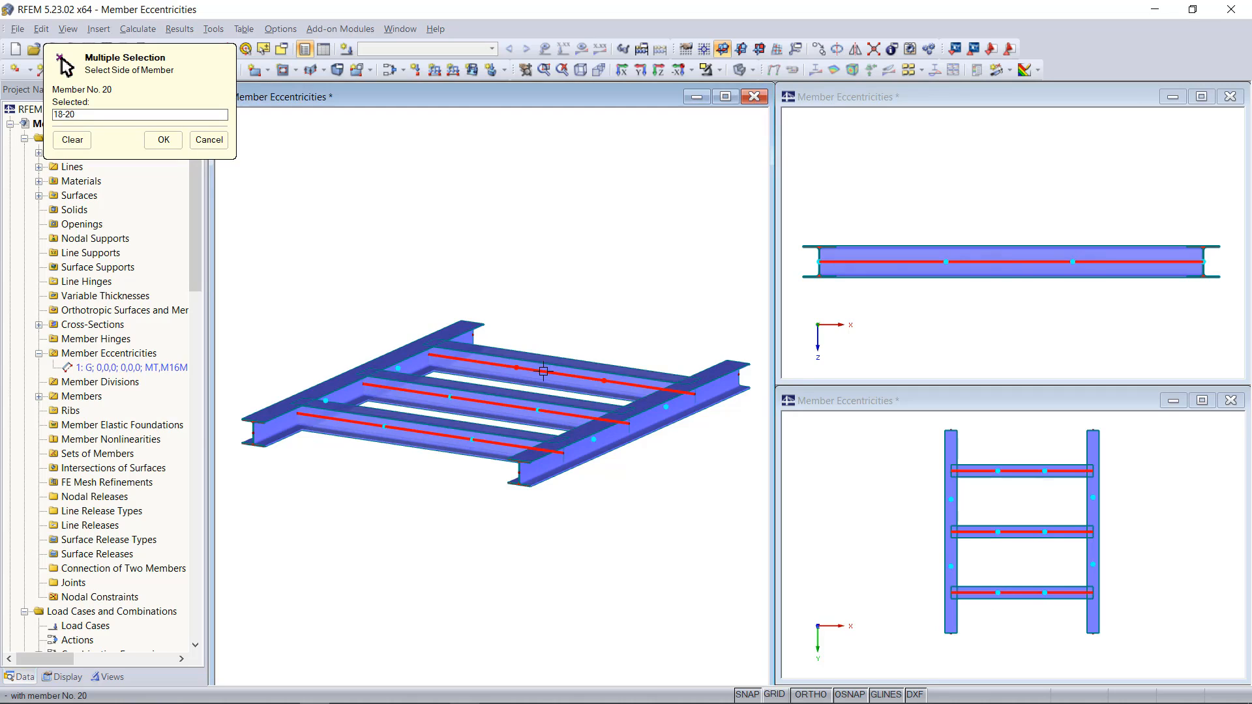
pyautogui.click(163, 140)
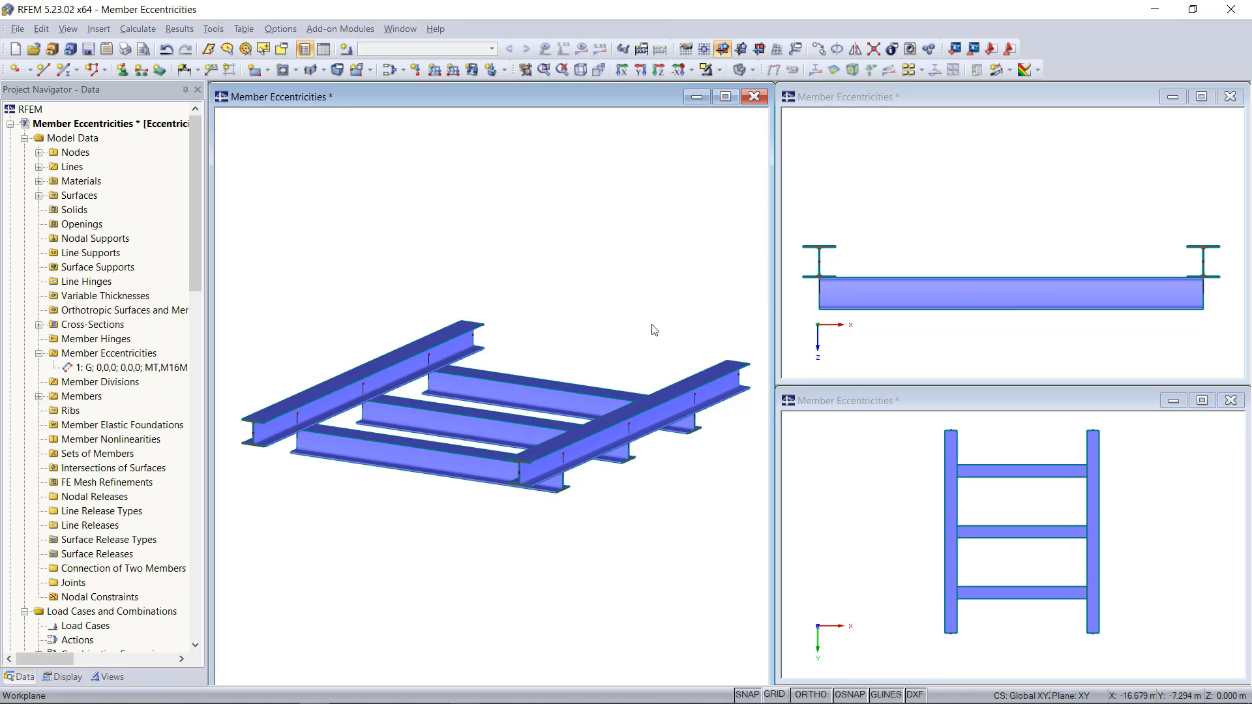
# - Edit the eccentricity to use bottom-centre cross-section alignment and a top-centre axis offset on member 16
pyautogui.click(116, 369)
pyautogui.rightClick(115, 369)
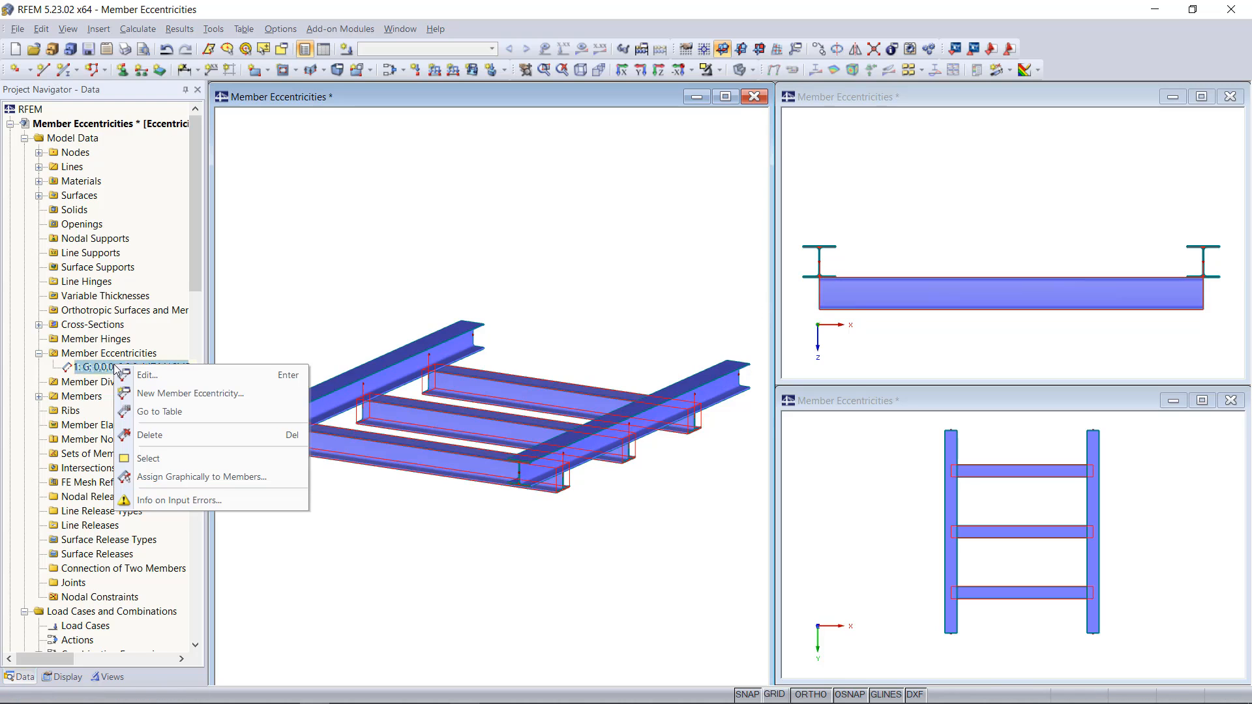
pyautogui.click(172, 377)
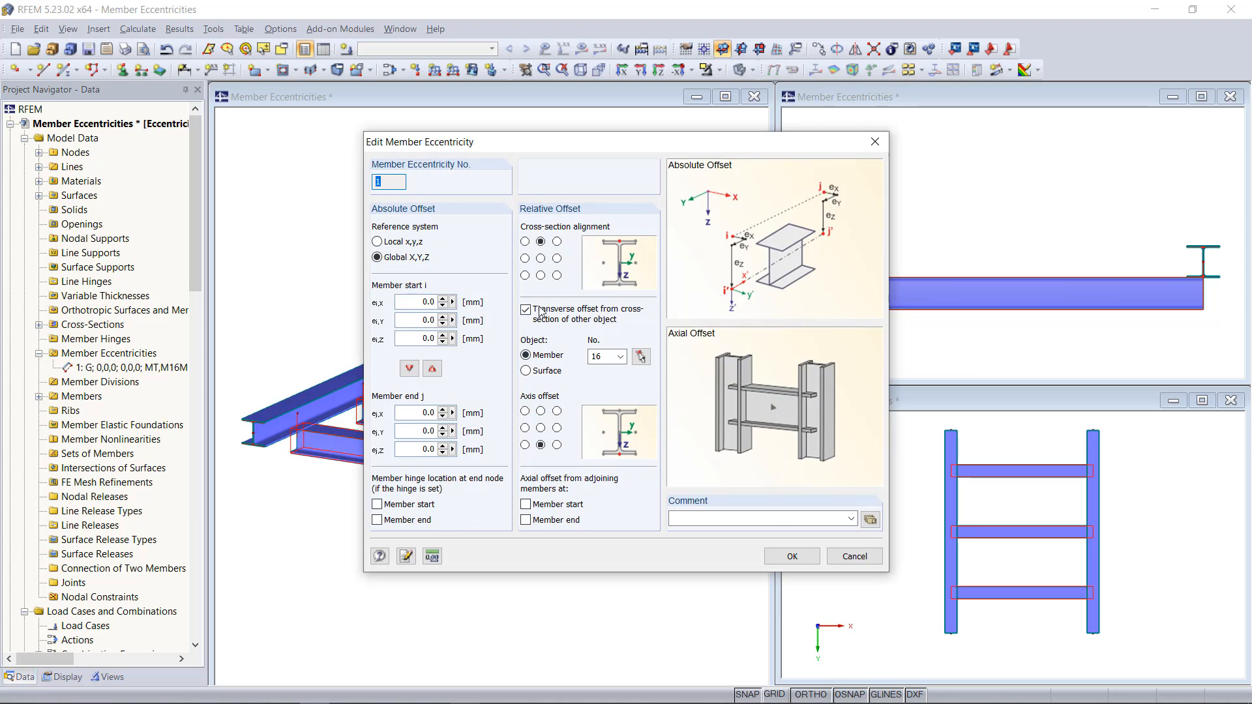
pyautogui.click(541, 275)
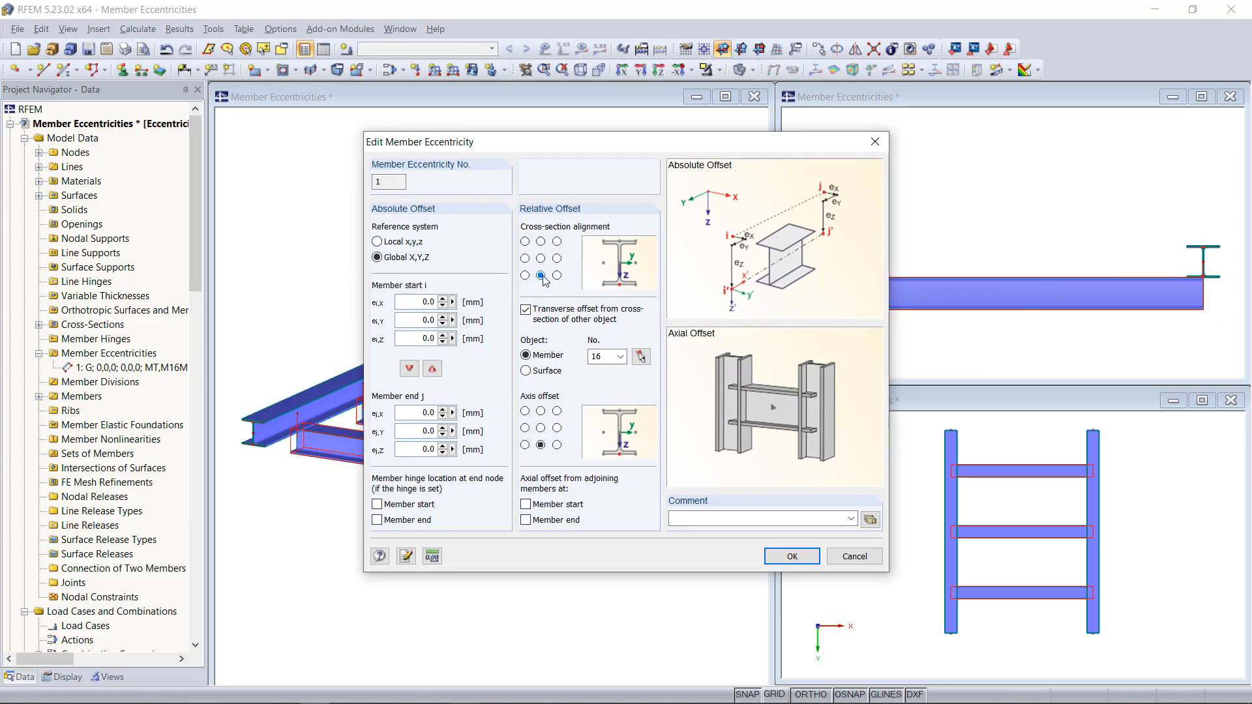
pyautogui.click(540, 411)
pyautogui.click(792, 556)
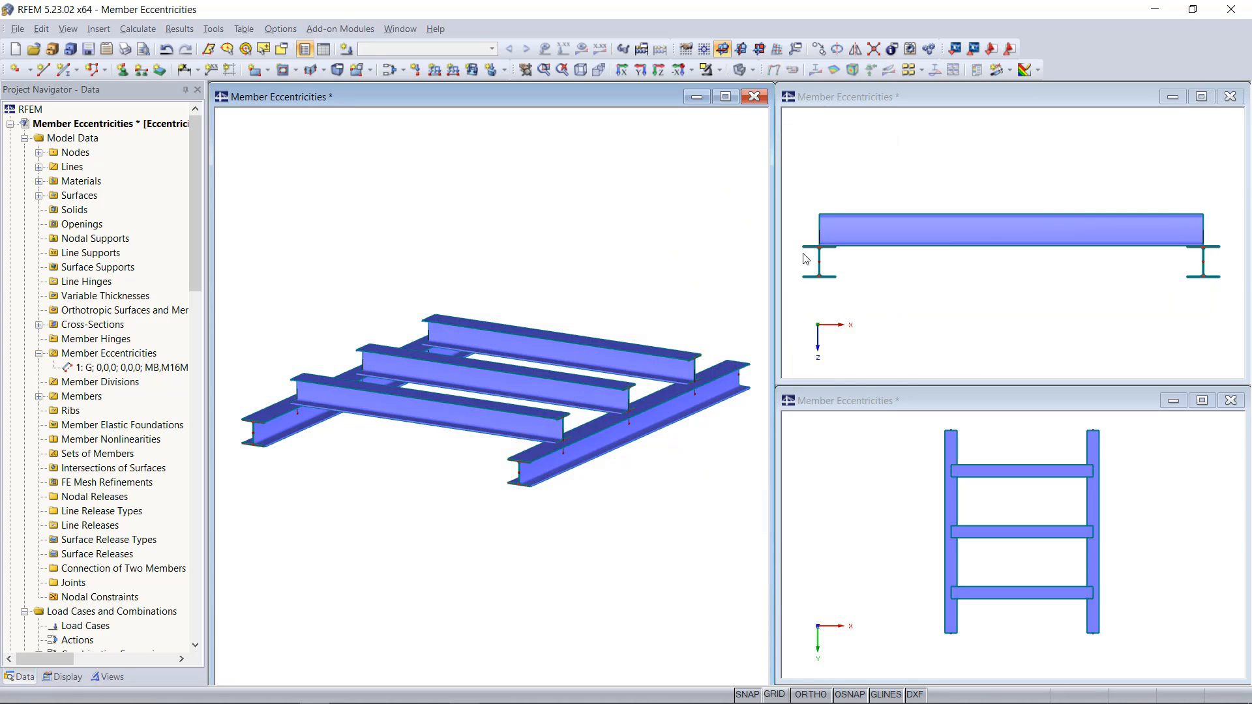
pyautogui.scroll(4, 808, 260)
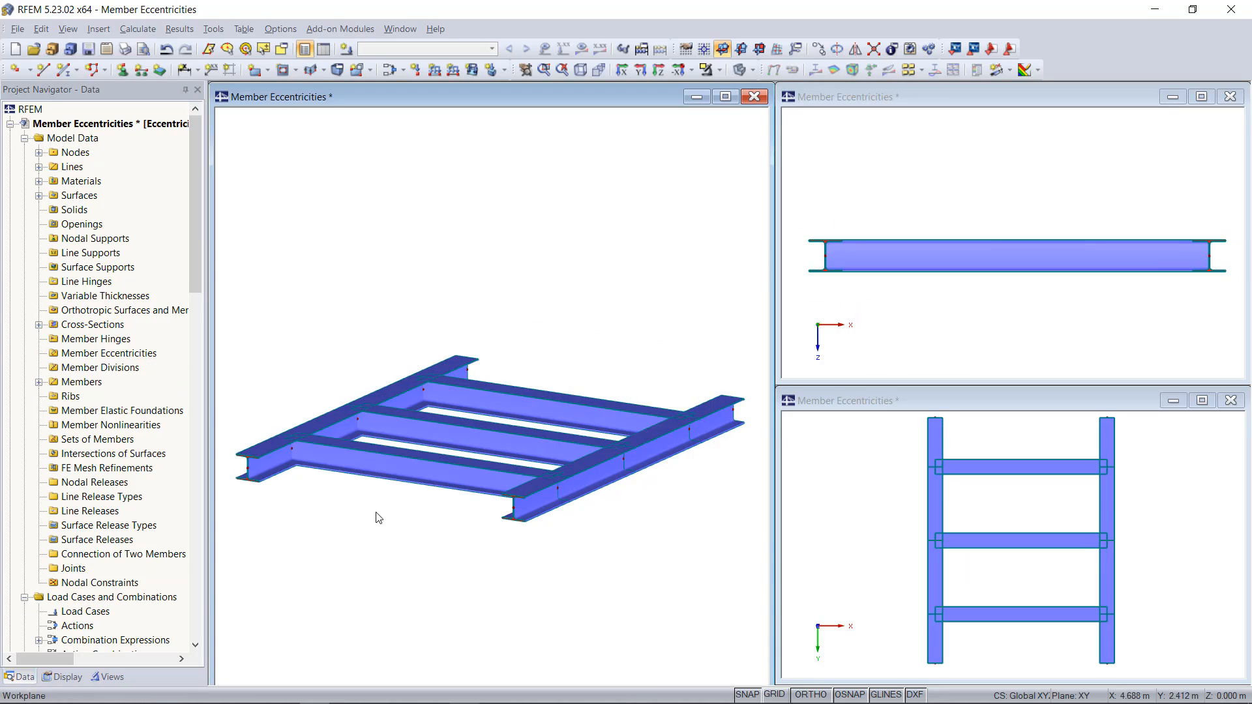
# - Assign cross beams 13-15 a new eccentricity with axial offset from adjoining members at both member start and member end
pyautogui.keyDown('ctrl'); pyautogui.click(490, 435); pyautogui.keyUp('ctrl')
pyautogui.keyDown('ctrl'); pyautogui.click(557, 408); pyautogui.keyUp('ctrl')
pyautogui.doubleClick(409, 470)
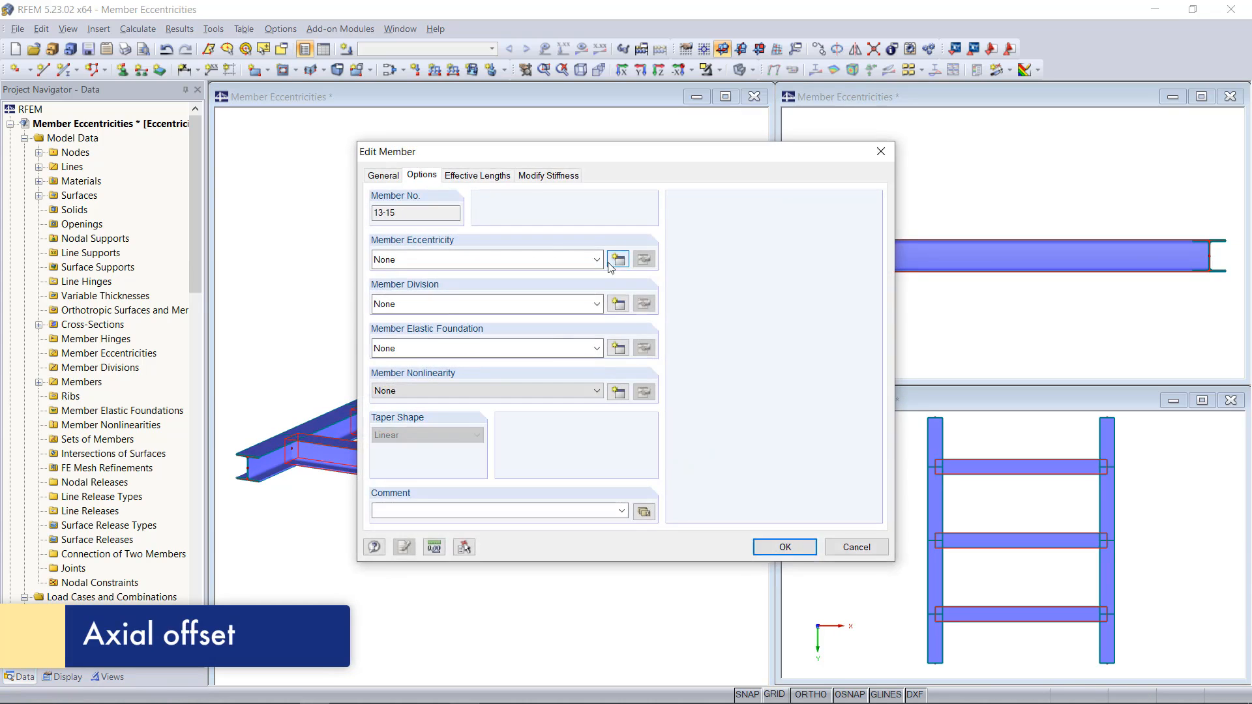
pyautogui.click(618, 262)
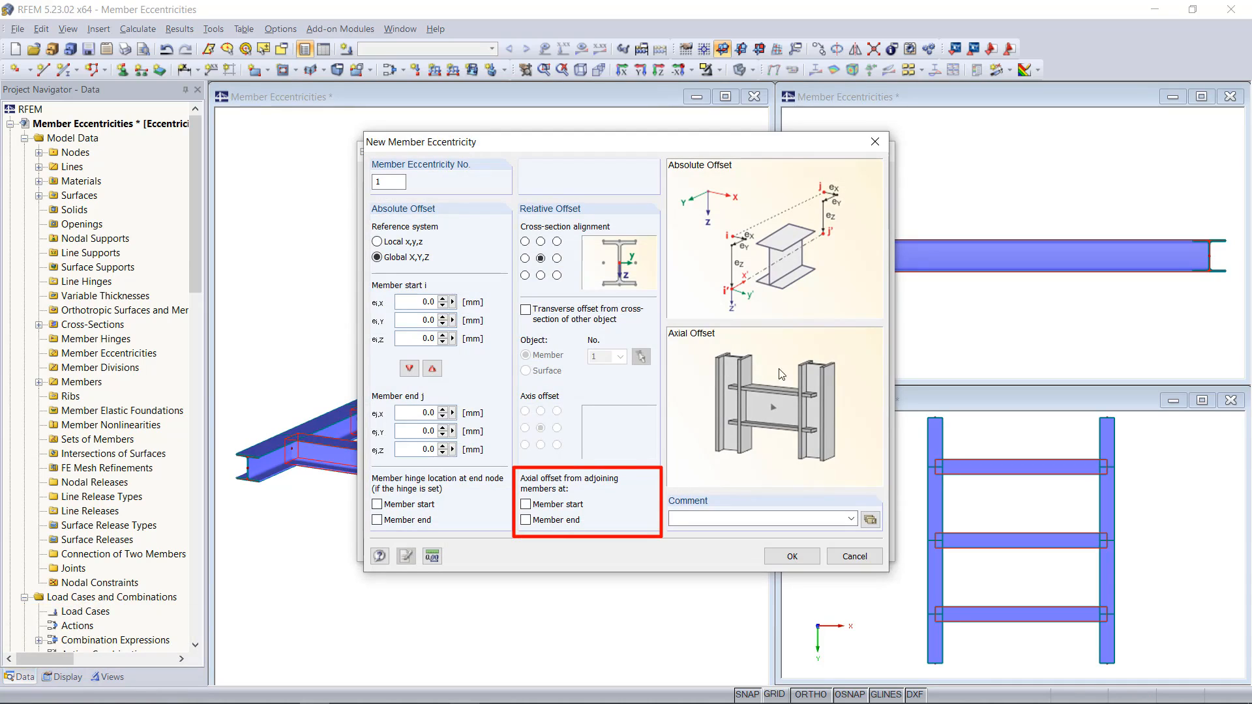
pyautogui.click(525, 505)
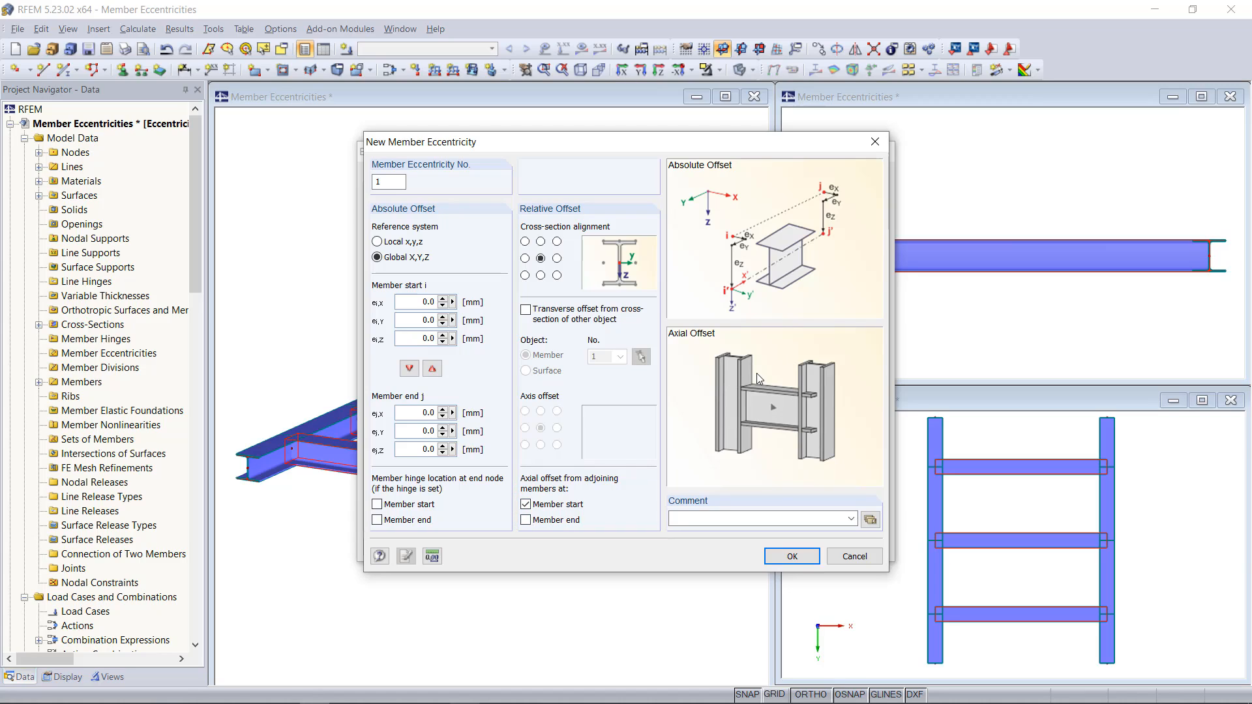
pyautogui.click(525, 520)
pyautogui.click(792, 557)
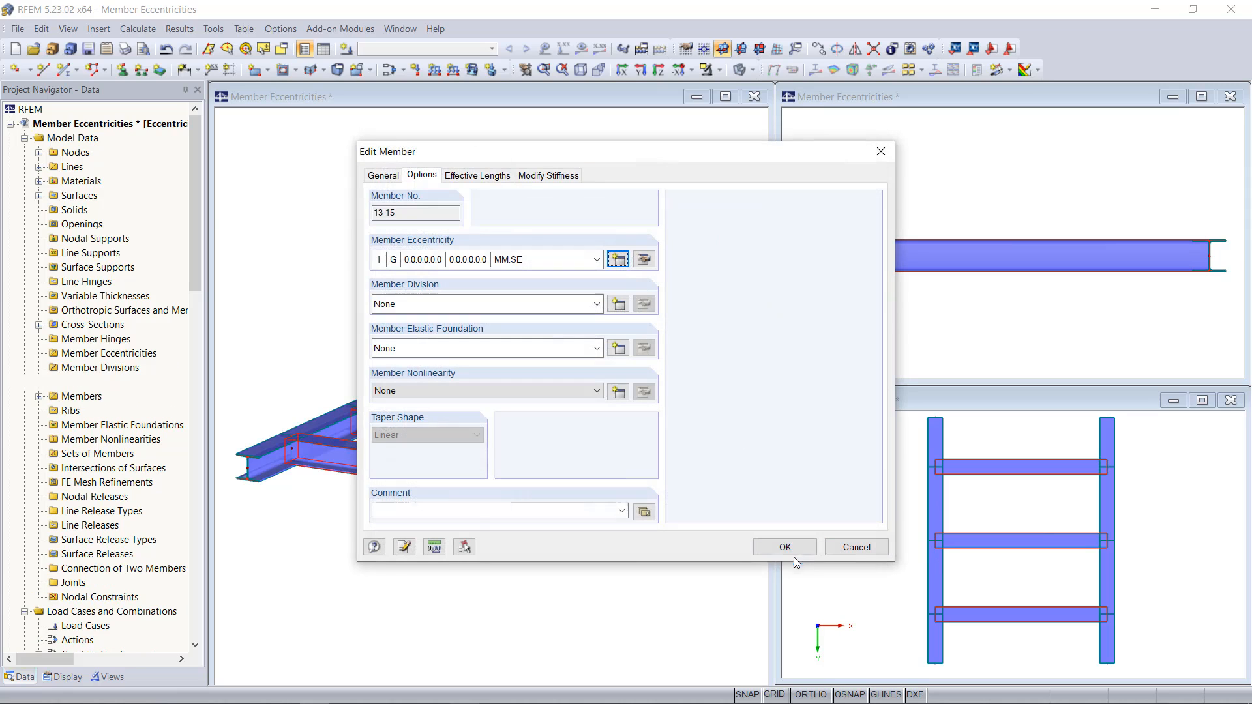
pyautogui.click(786, 548)
pyautogui.scroll(4, 972, 540)
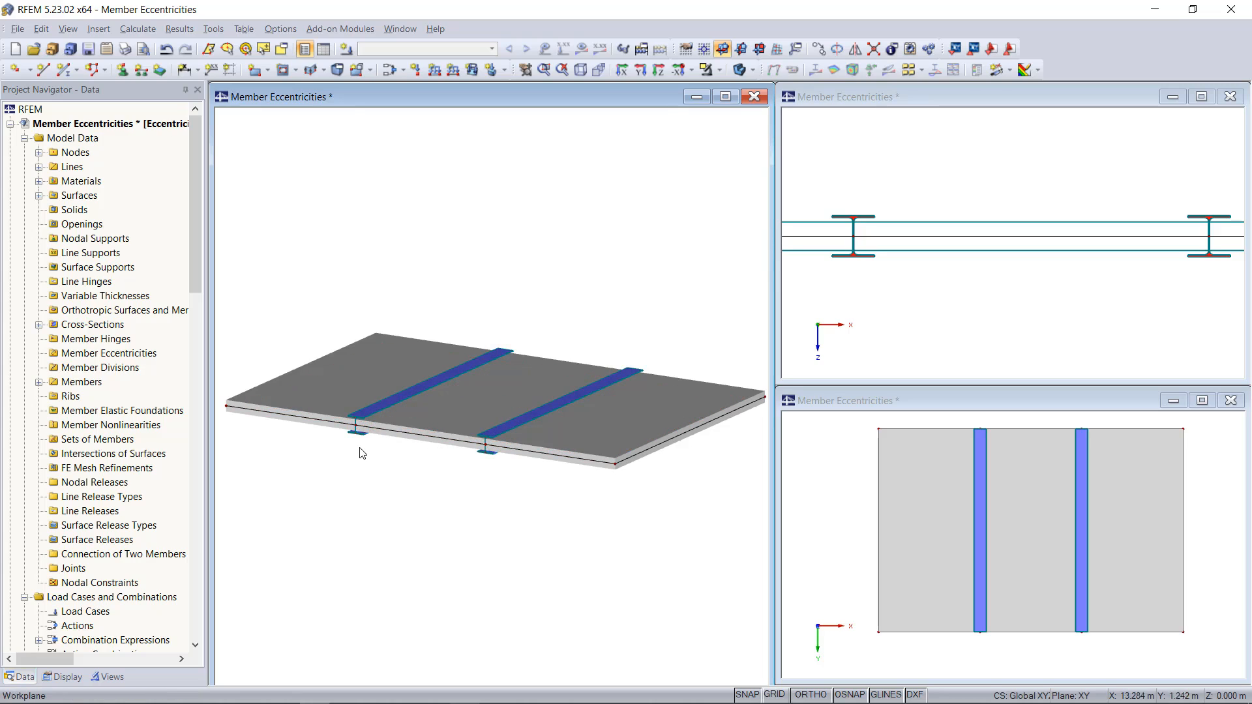
# - Start a new member eccentricity for both beams 22 and 23 along the slab, using top-centre cross-section alignment
pyautogui.click(361, 415)
pyautogui.keyDown('ctrl'); pyautogui.click(505, 424); pyautogui.keyUp('ctrl')
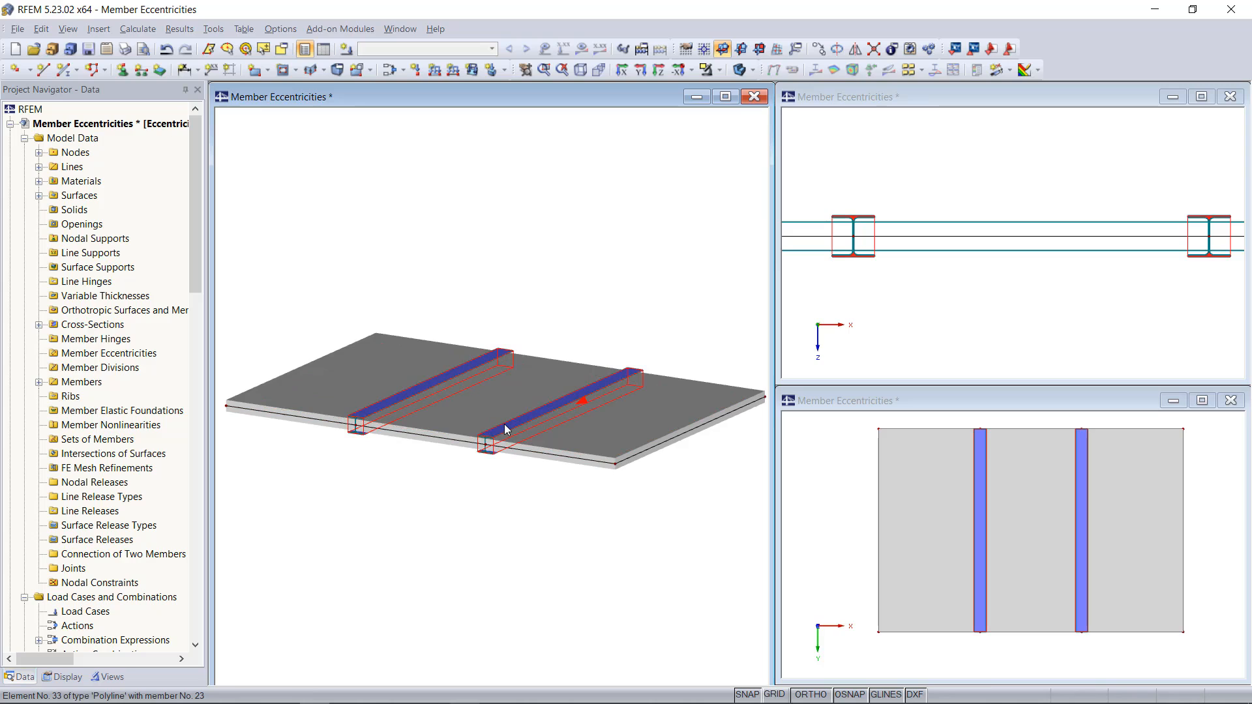
pyautogui.doubleClick(502, 431)
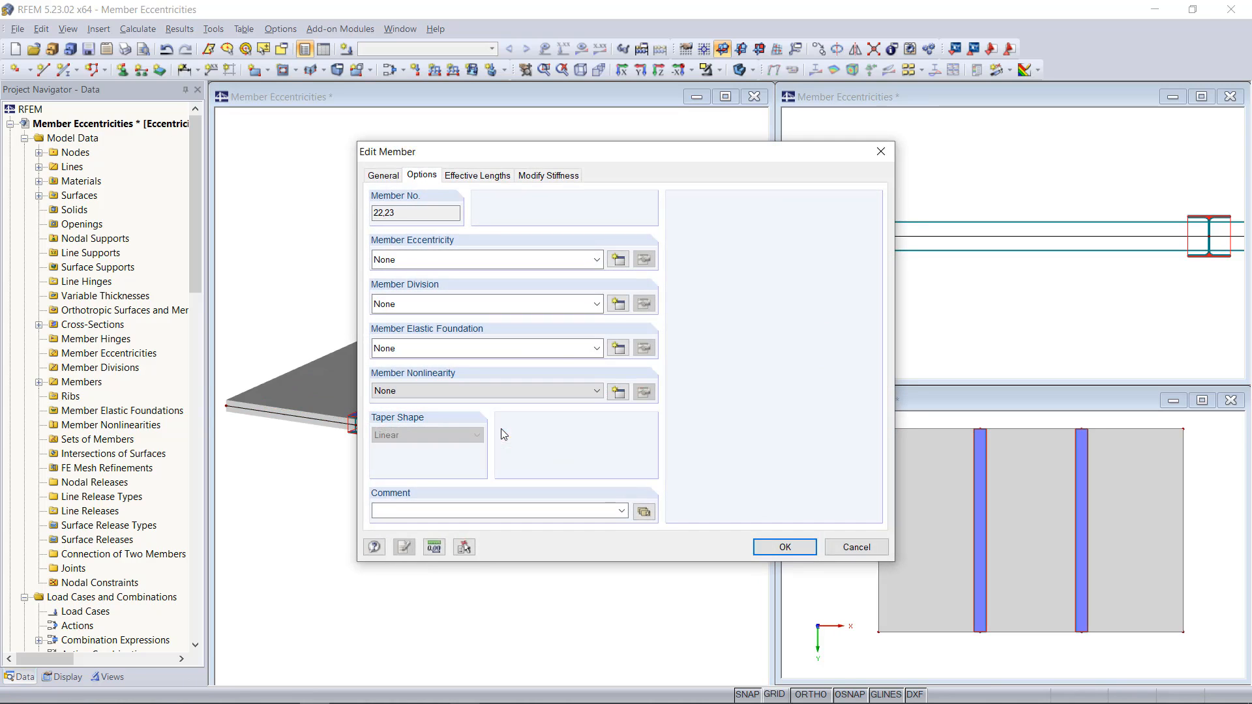
pyautogui.click(619, 259)
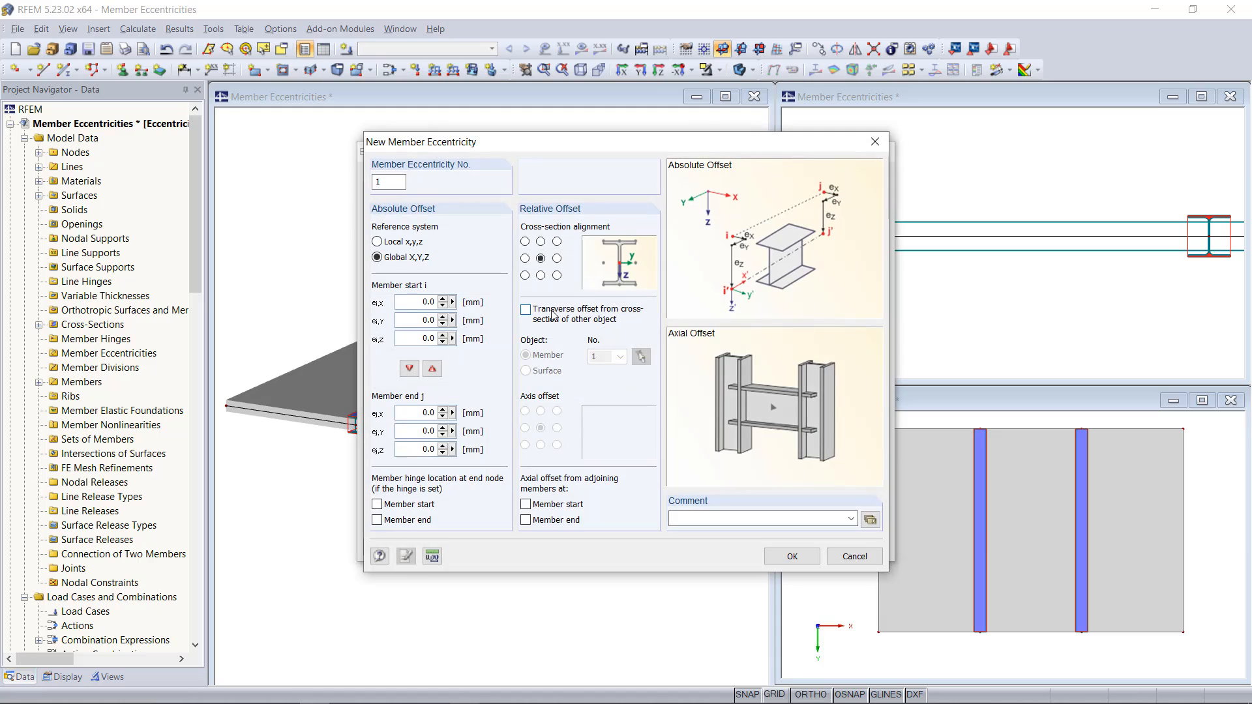
pyautogui.click(542, 243)
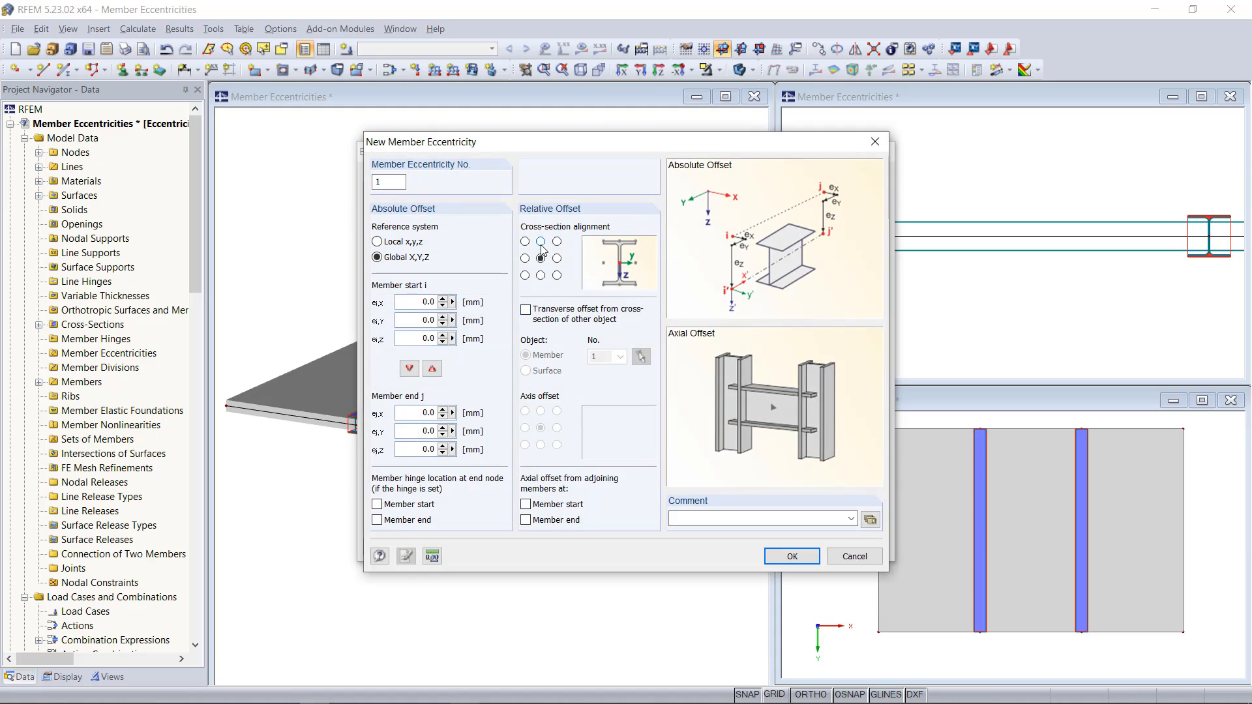
# - Add a transverse offset from the slab surface at its bottom axis point and assign the eccentricity to both beams
pyautogui.click(526, 310)
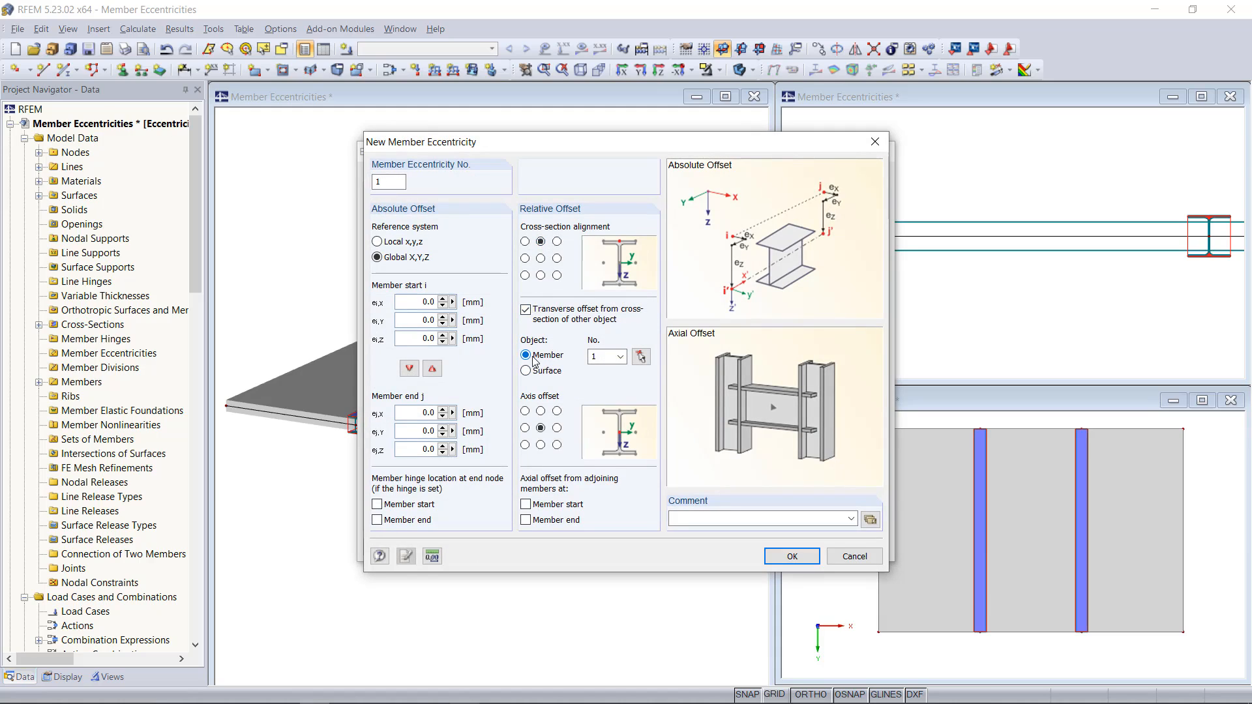
pyautogui.click(526, 371)
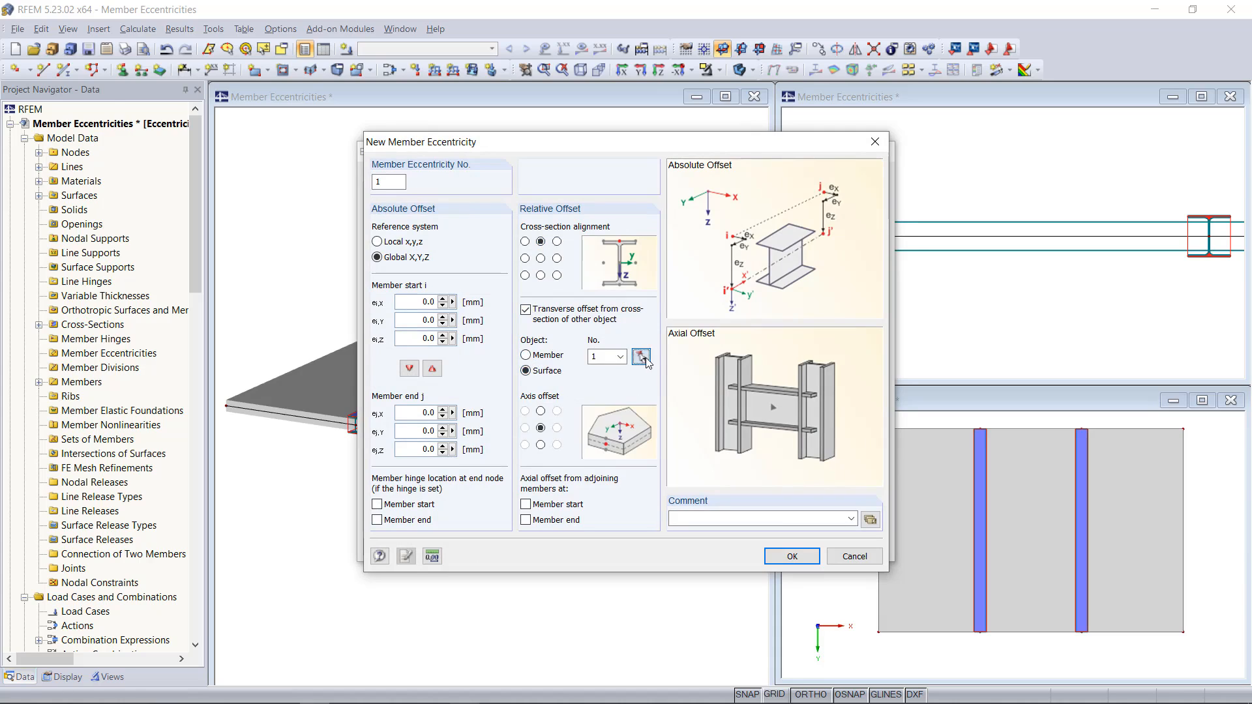
pyautogui.click(641, 357)
pyautogui.click(476, 387)
pyautogui.click(541, 445)
pyautogui.click(791, 556)
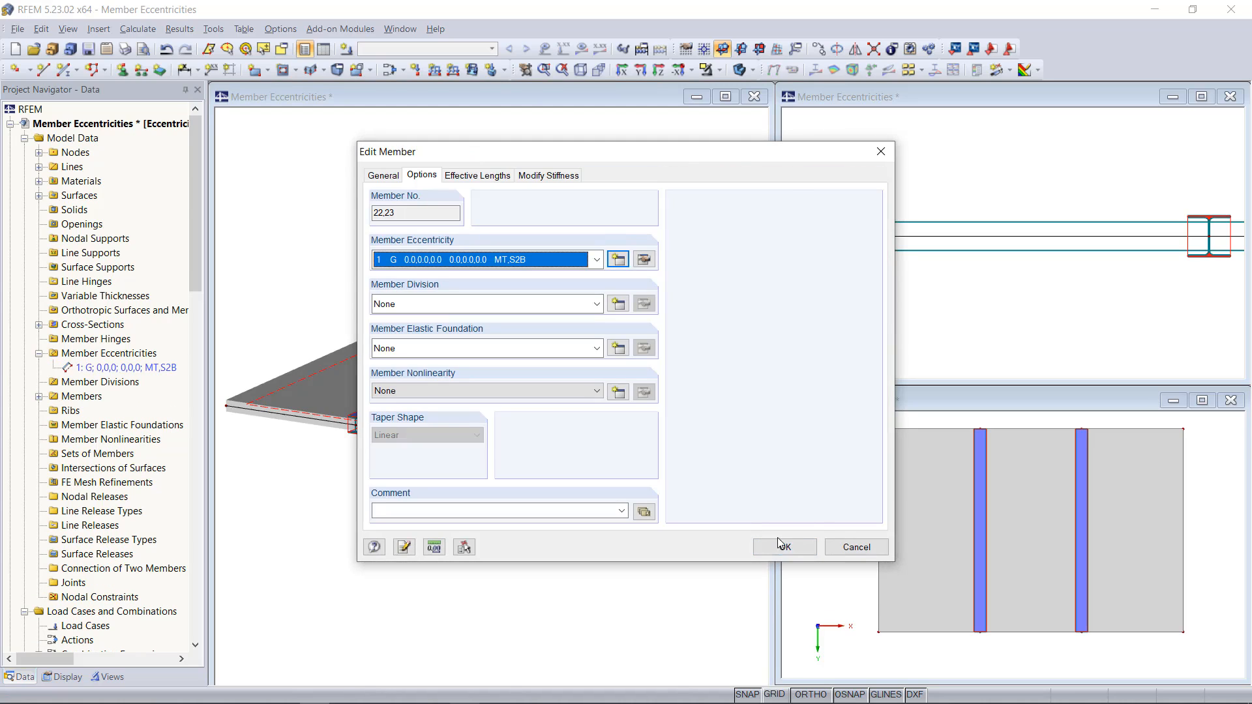
pyautogui.moveTo(694, 157); pyautogui.dragTo(558, 149)
pyautogui.click(661, 542)
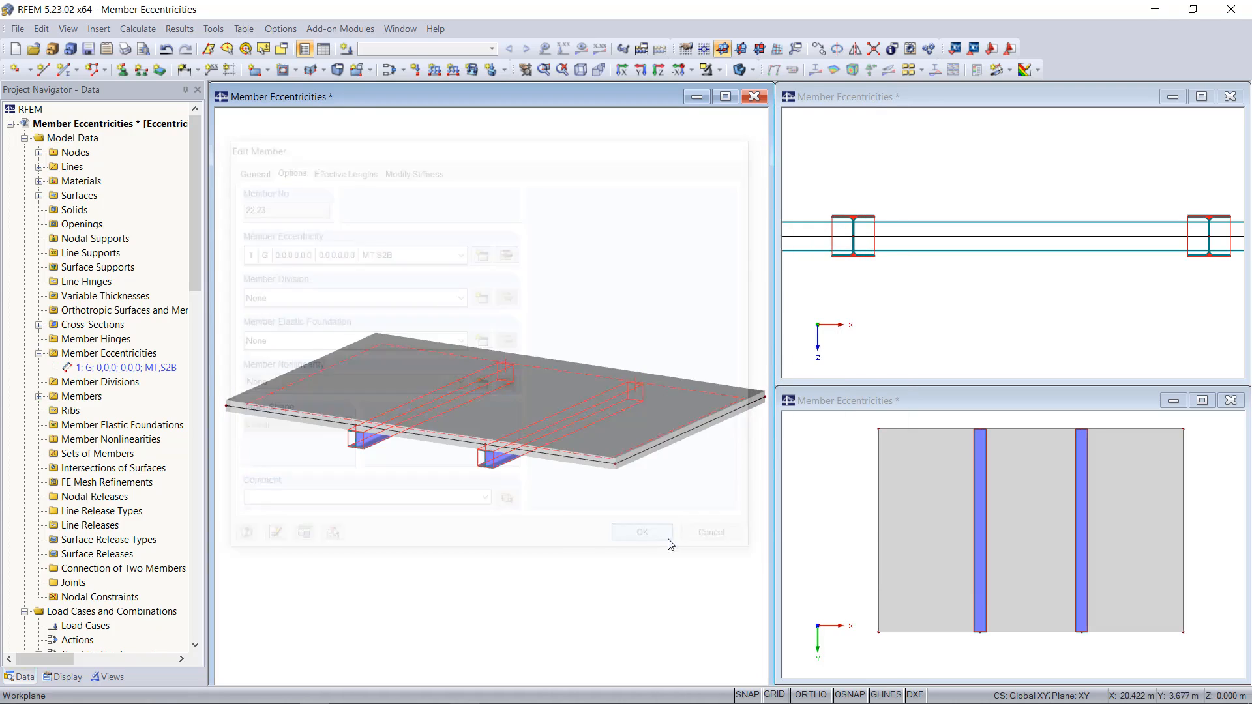
# - Examine in the front view how the beam's top flange meets the underside of the slab
pyautogui.click(885, 318)
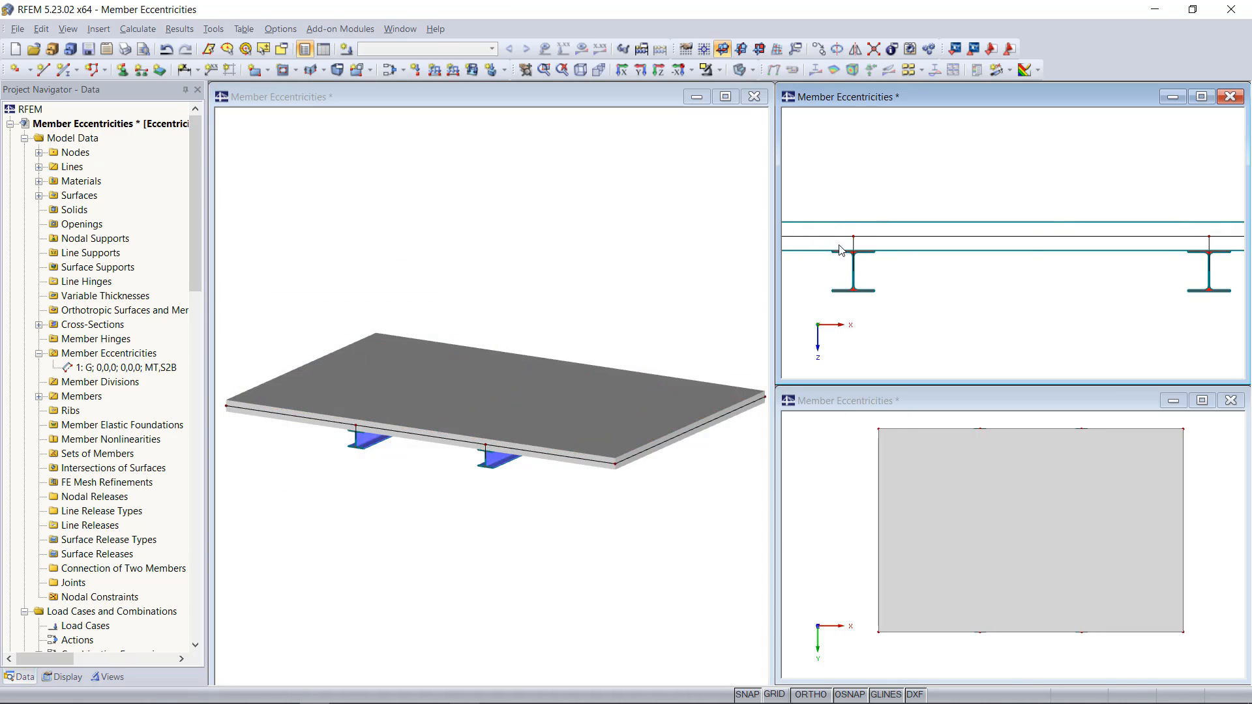
pyautogui.scroll(1, 829, 274)
pyautogui.scroll(3, 835, 284)
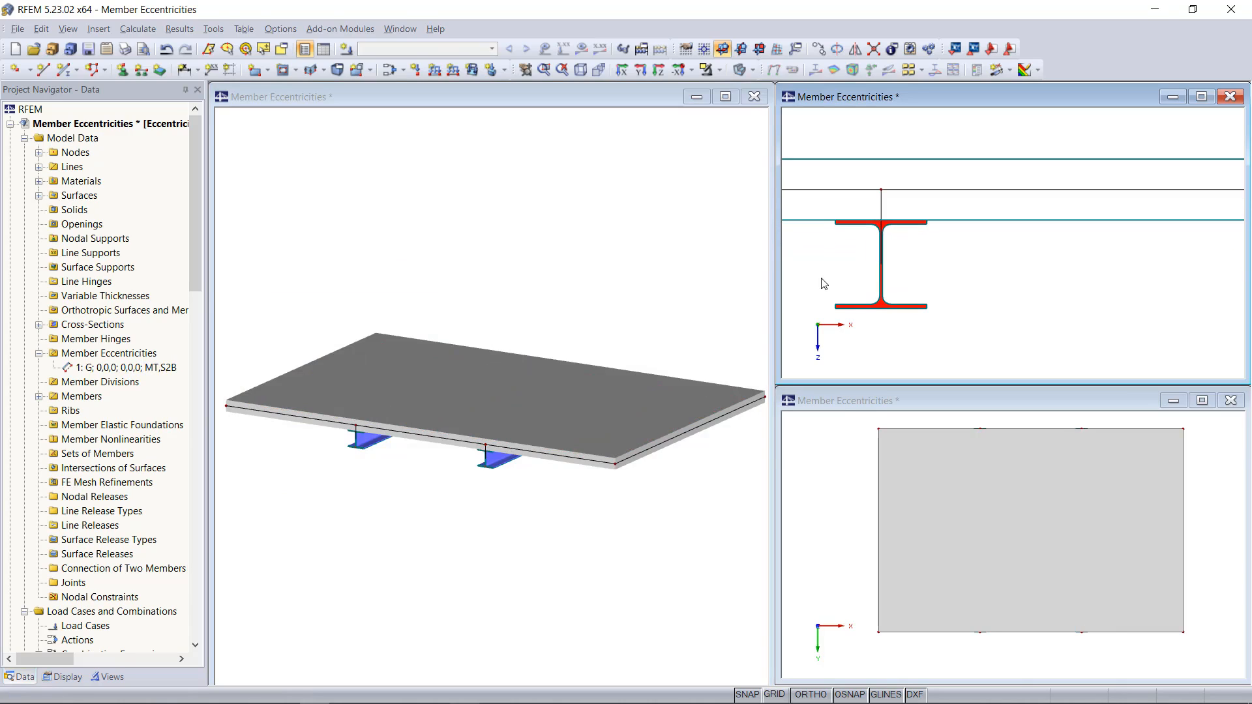
pyautogui.scroll(4, 482, 481)
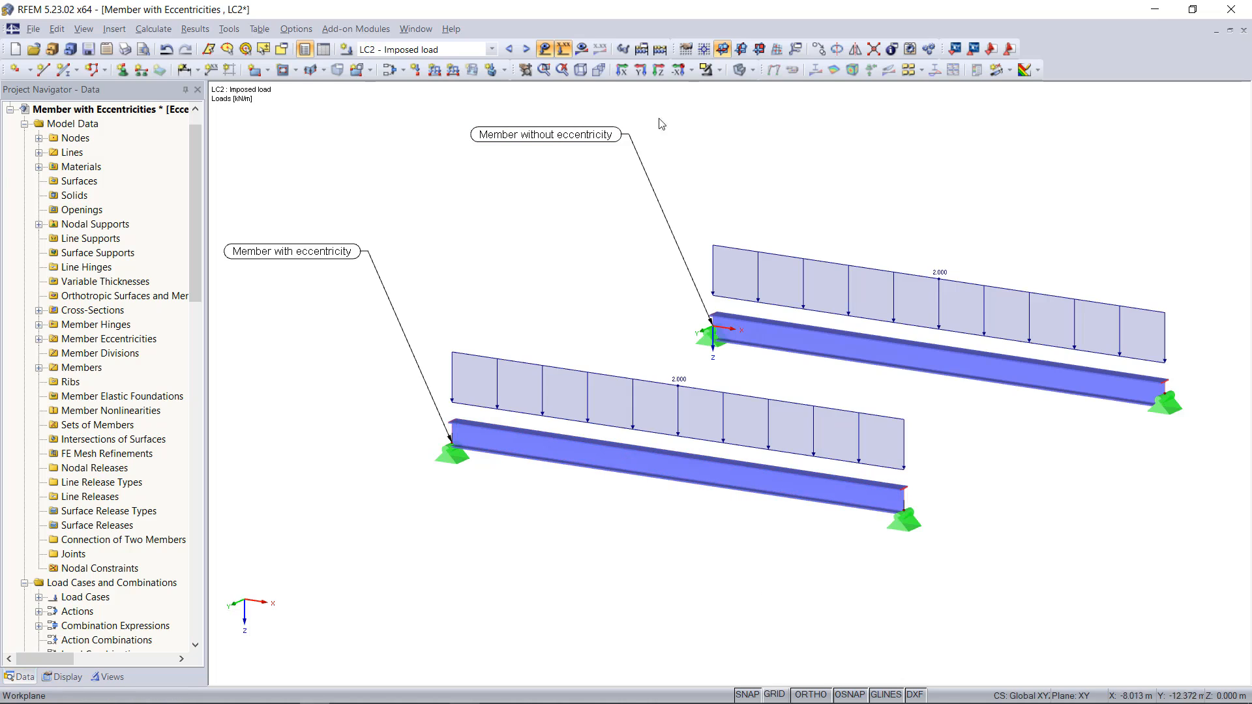
# - Display the two comparison beams as wireframe and examine how their axes connect to the end supports
pyautogui.click(743, 72)
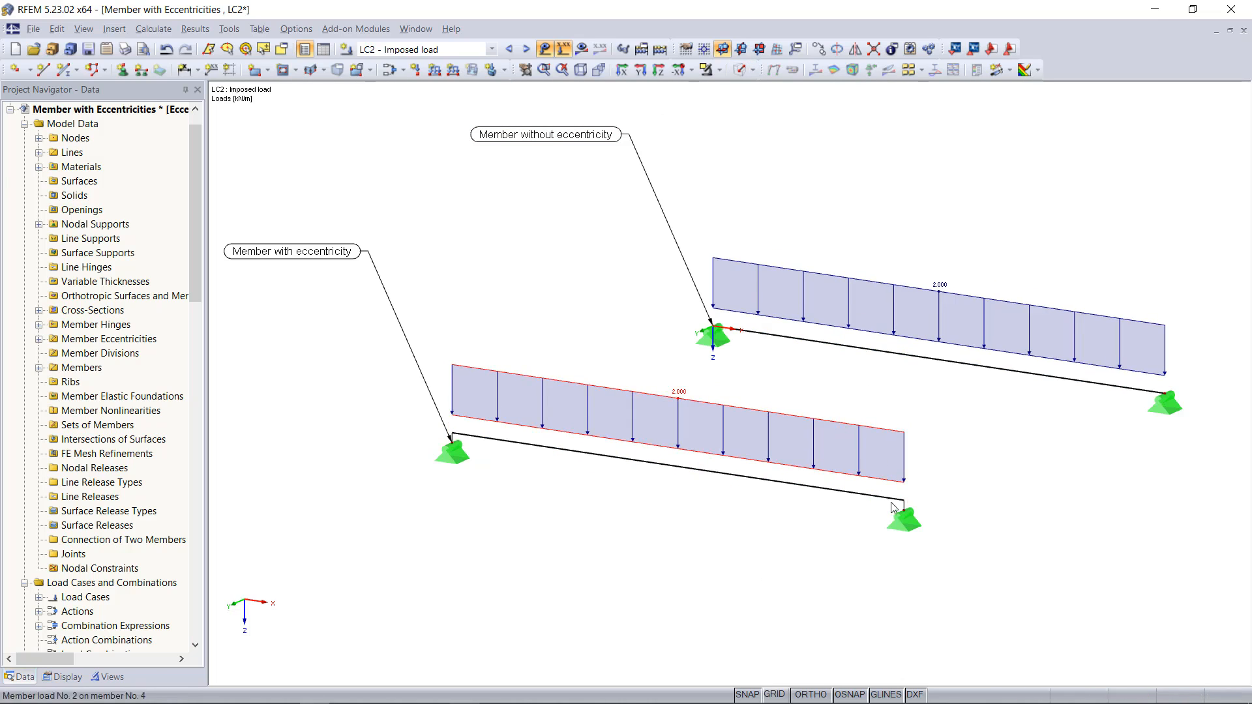
pyautogui.scroll(4, 900, 490)
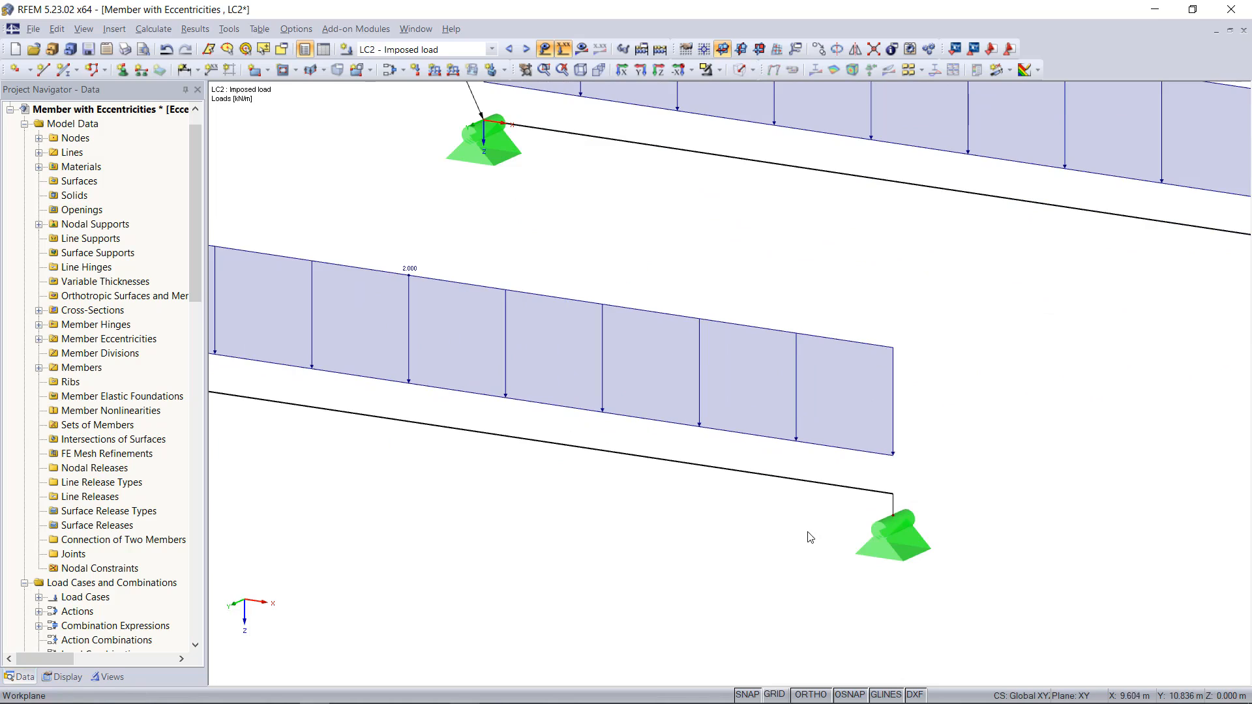
pyautogui.scroll(-3, 757, 516)
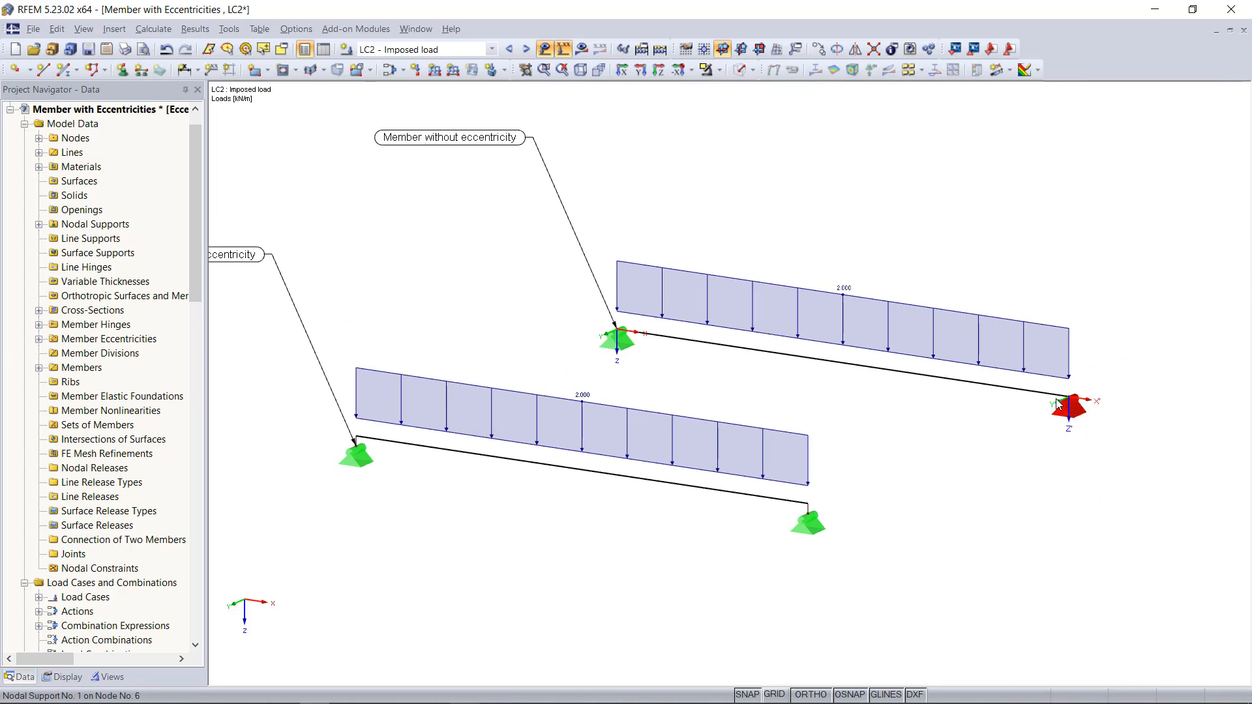
pyautogui.scroll(-5, 1084, 409)
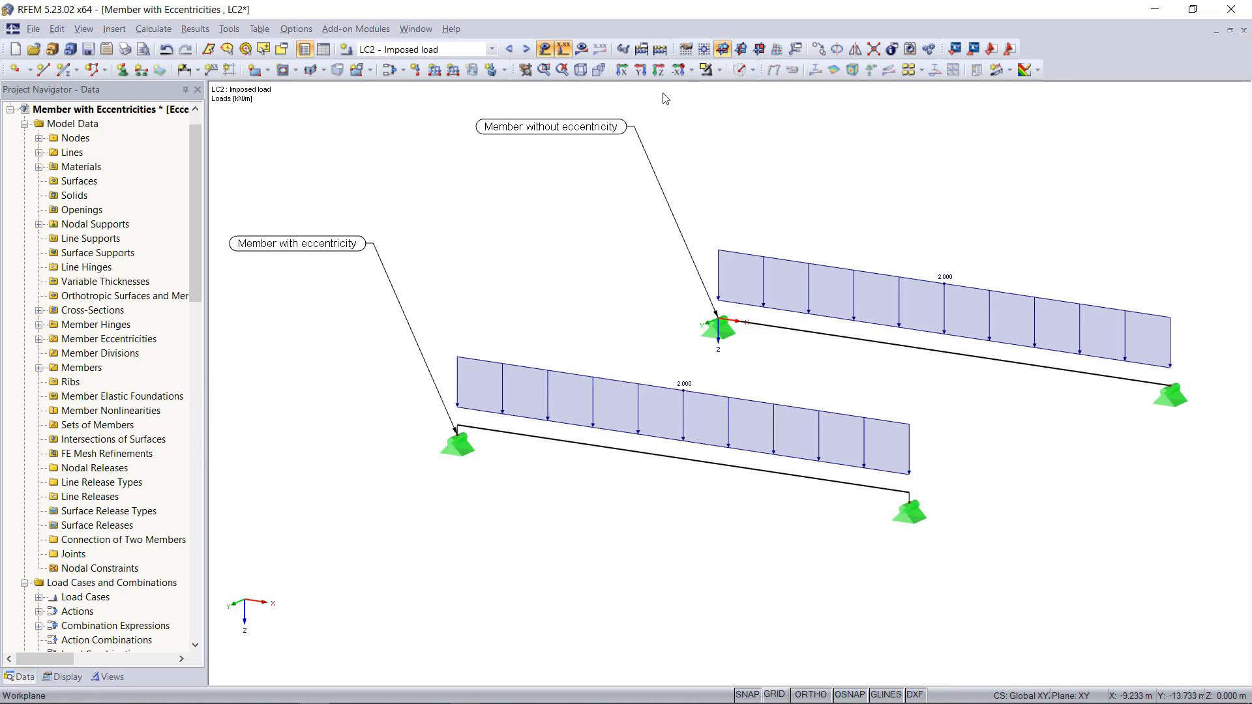
# - Restore the solid rendering of both beams and calculate the results of load case LC2 - Imposed load
pyautogui.click(740, 69)
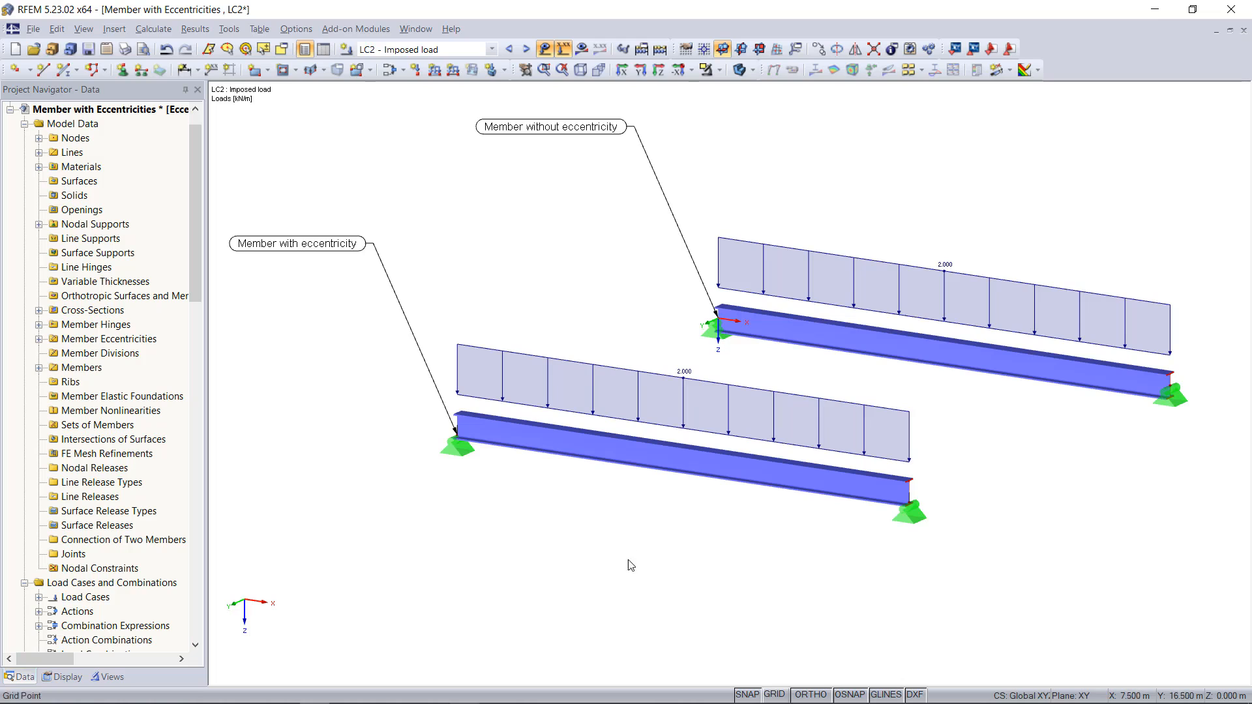
pyautogui.click(582, 49)
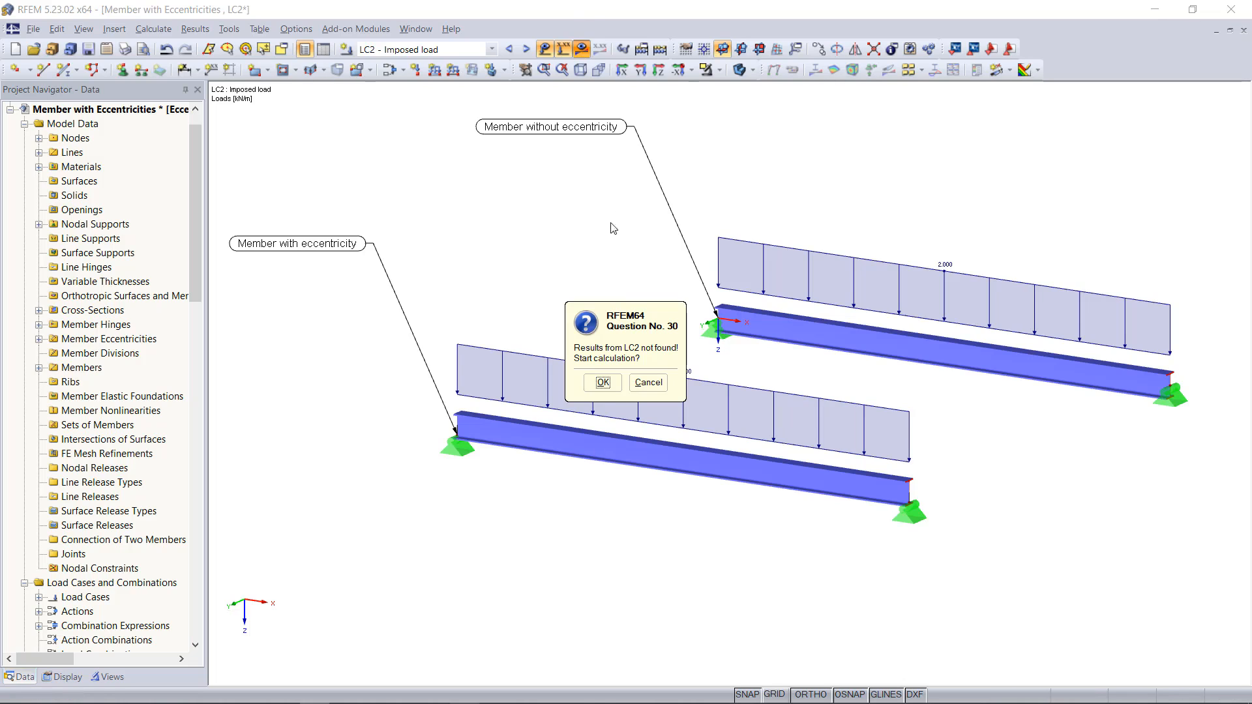
pyautogui.click(601, 385)
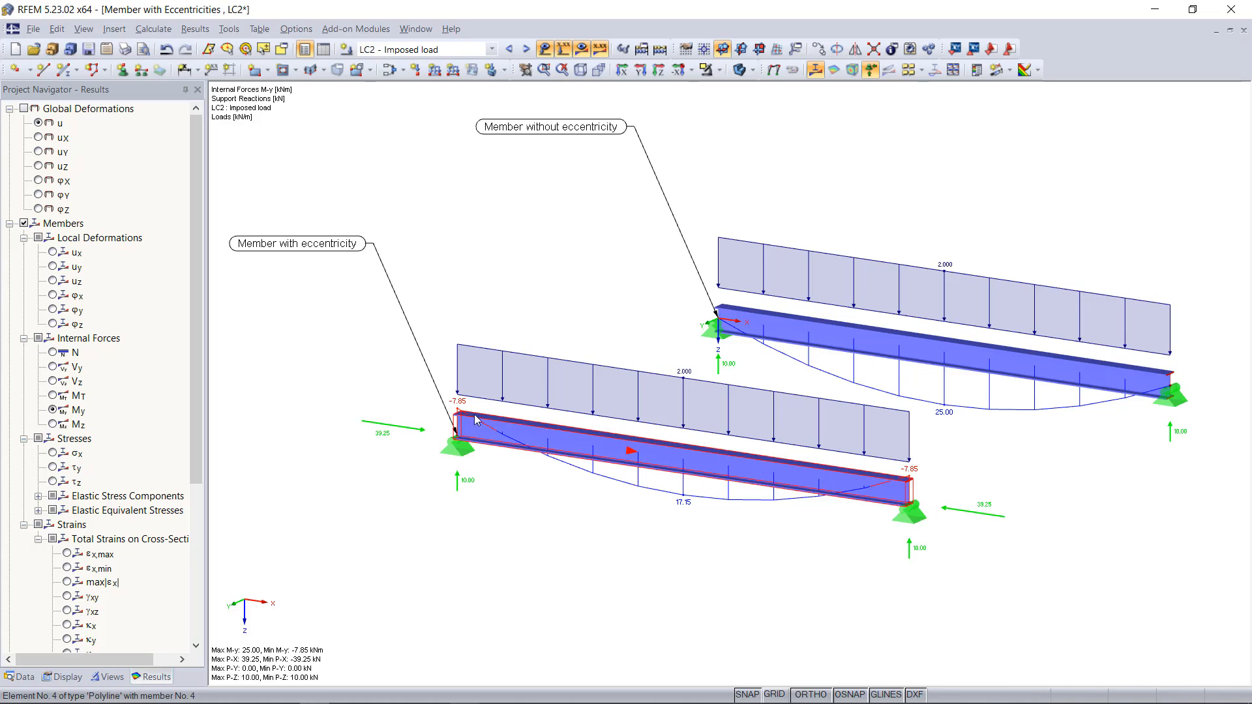
# - Show the My moment results on the wireframe model and examine the support end of the beam with eccentricity
pyautogui.click(738, 70)
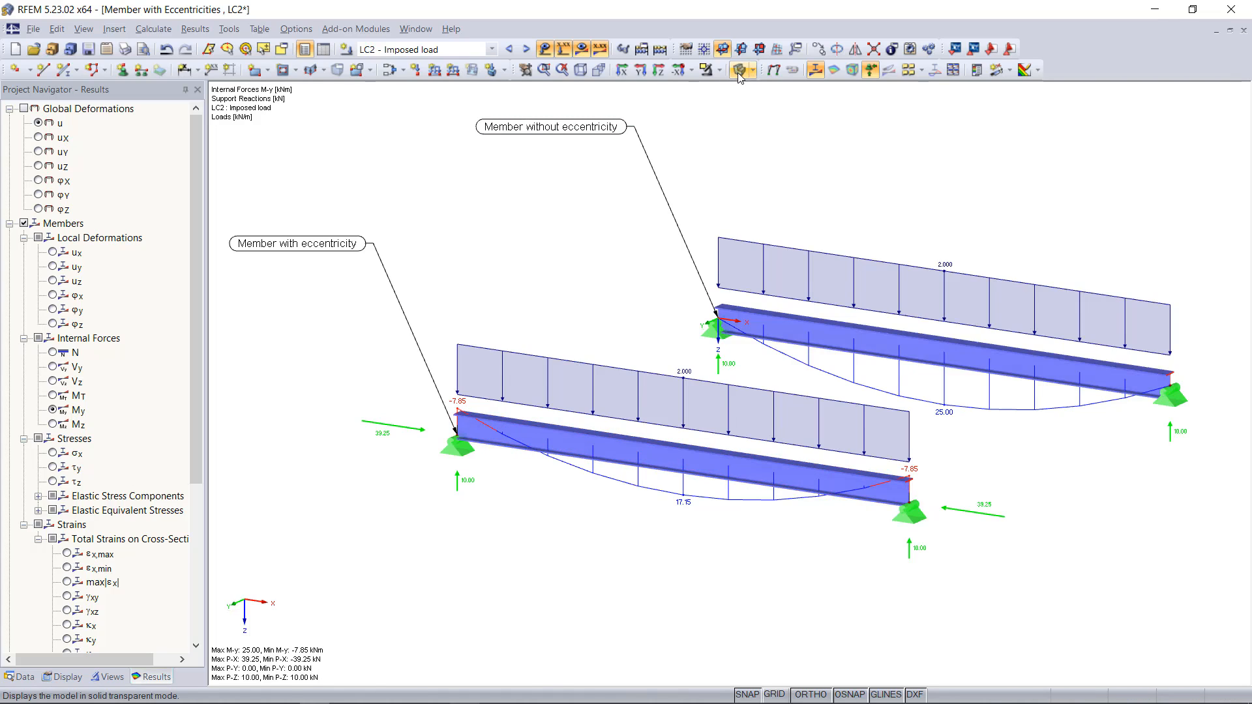
pyautogui.click(738, 72)
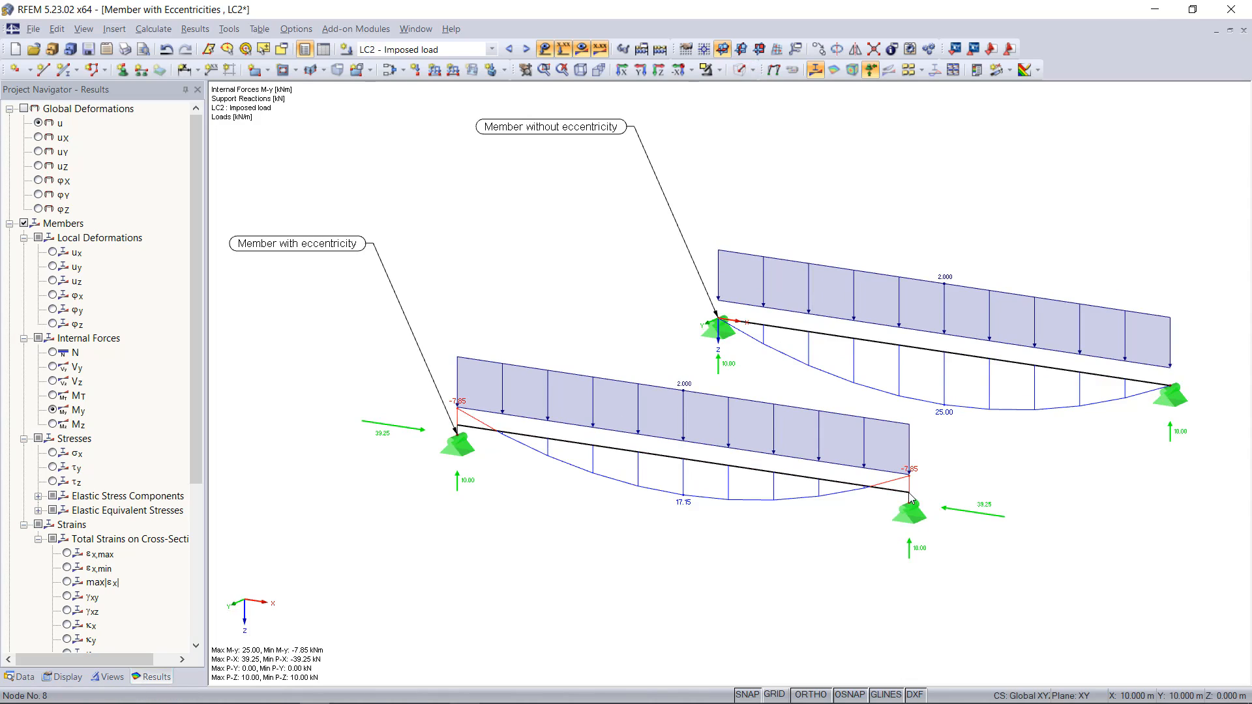
pyautogui.scroll(3, 911, 501)
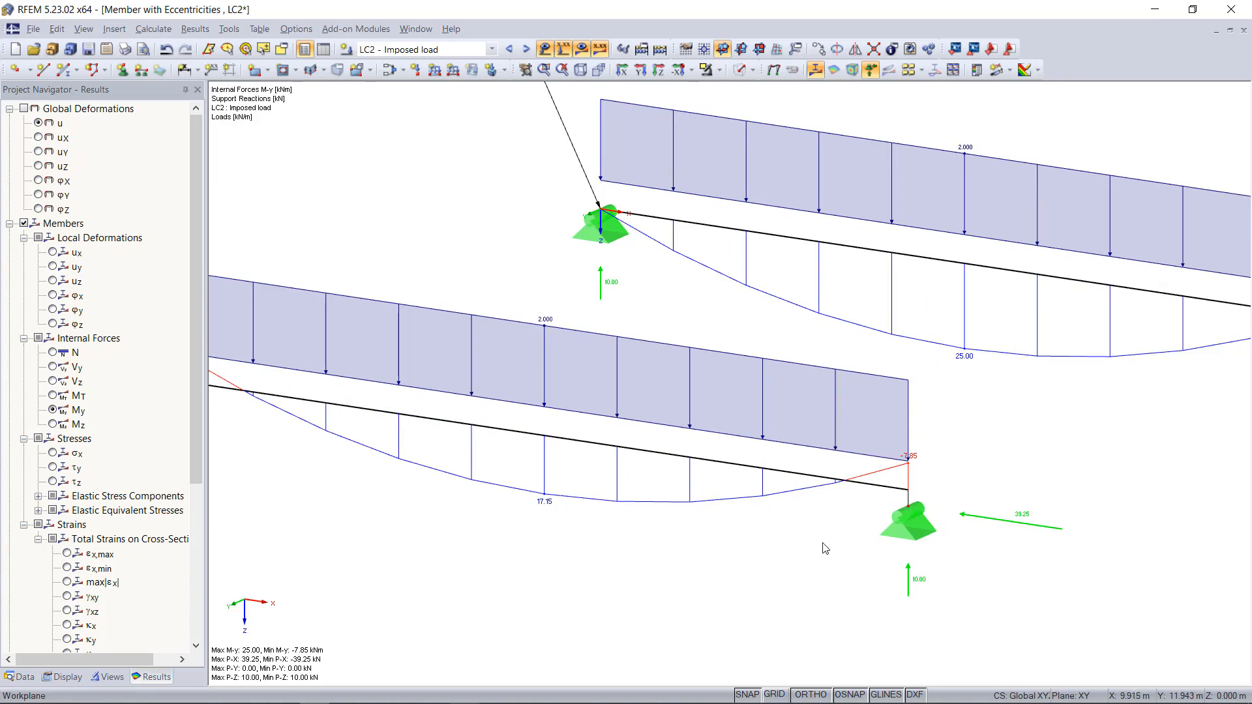
pyautogui.scroll(-3, 824, 549)
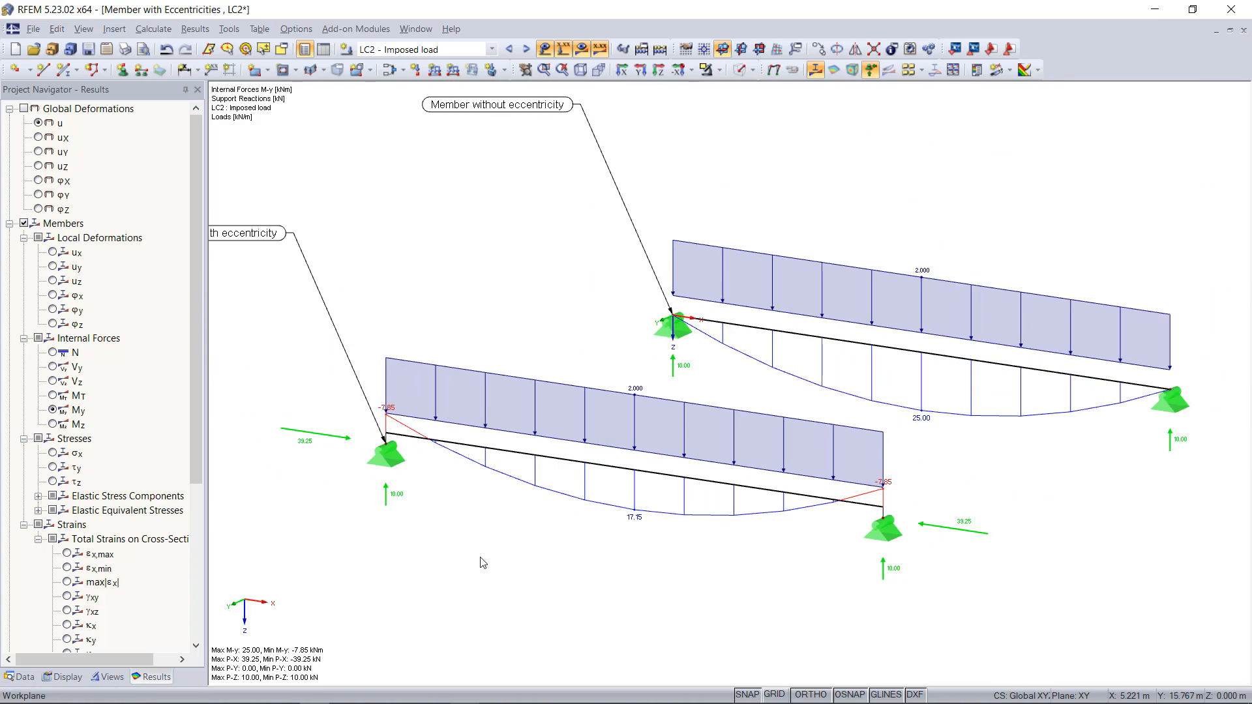